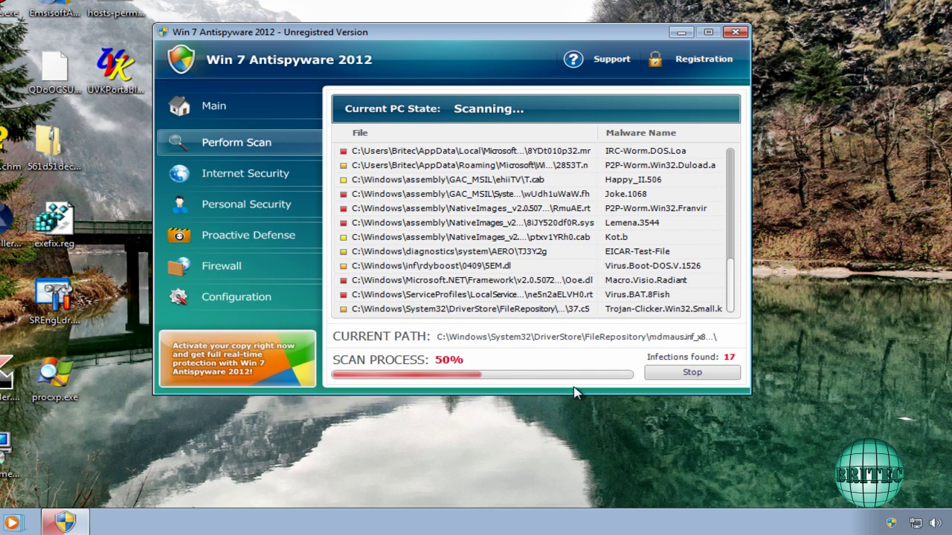
Try to start Task Manager, dismiss the resulting firewall alert, and try to open Internet Explorer
right_click(468, 520)
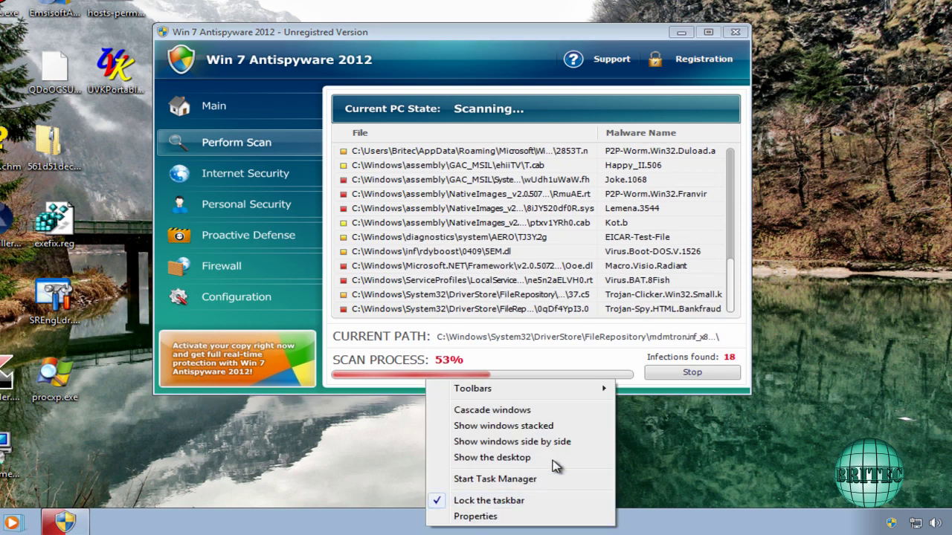
left_click(501, 479)
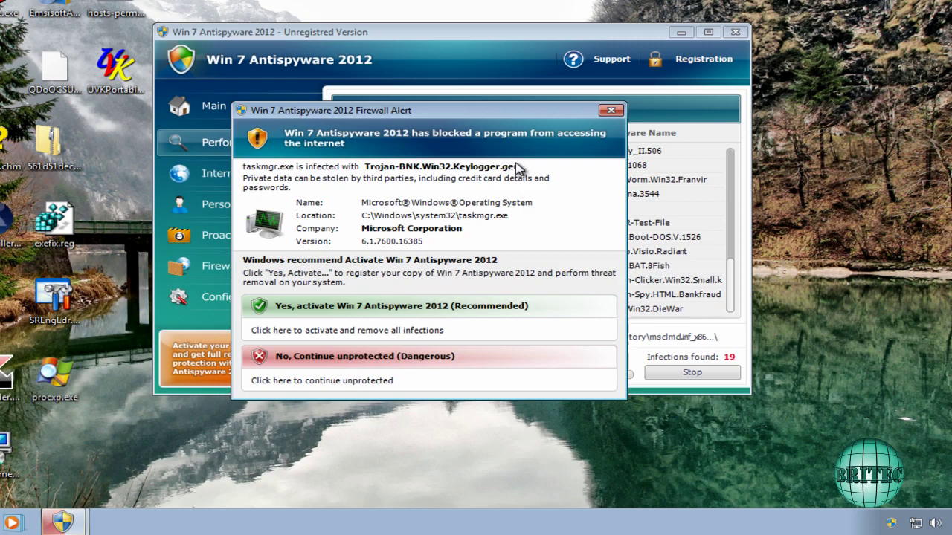
left_click(610, 110)
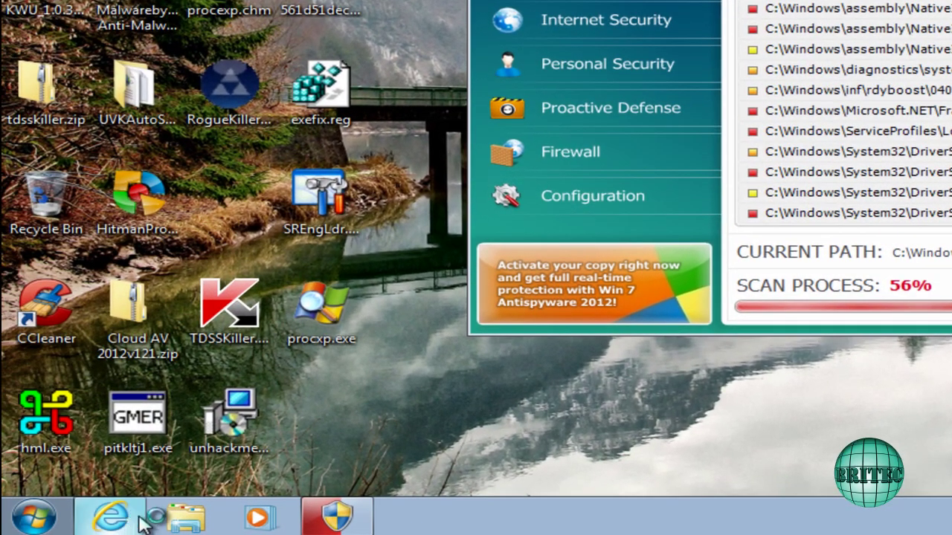
left_click(141, 524)
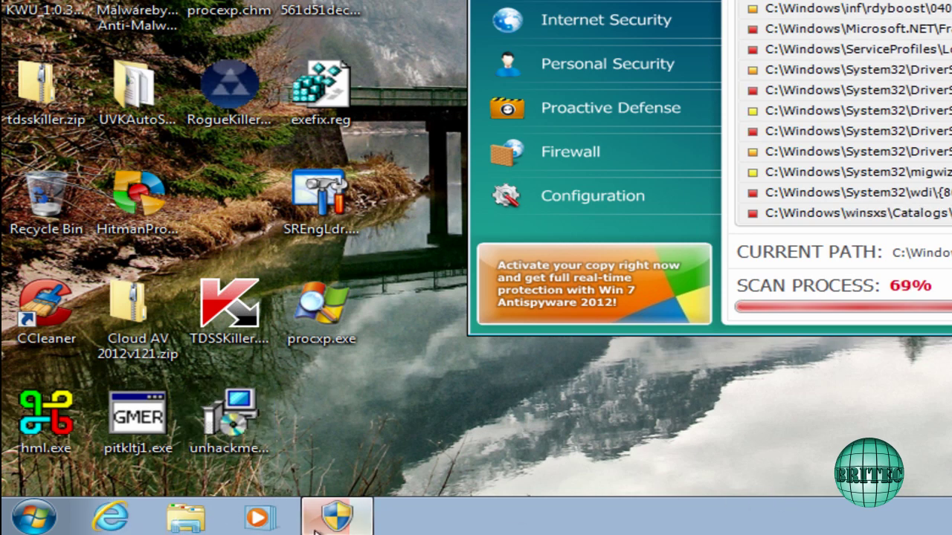
Try to launch a command prompt by searching for cmd and running cmd.exe
left_click(37, 519)
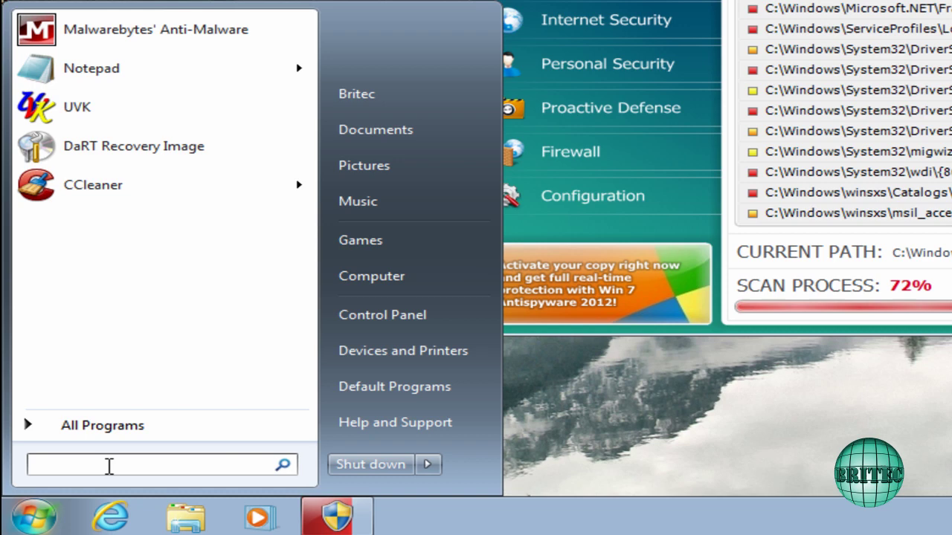
type("cmd")
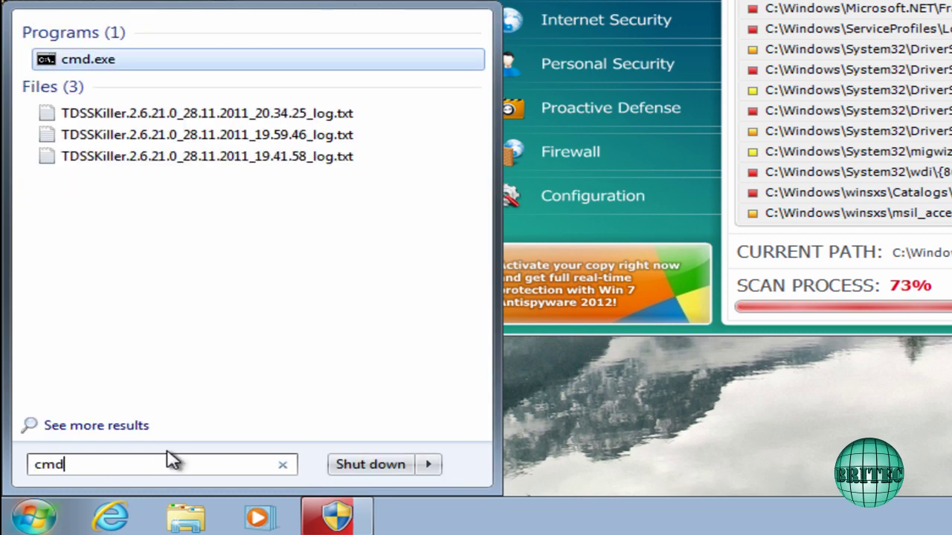
left_click(88, 60)
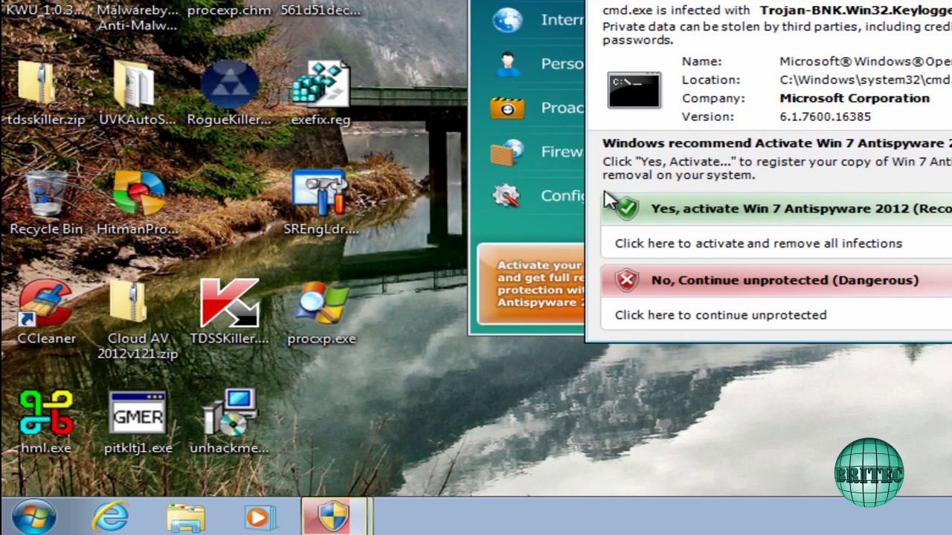
Try to open the Registry Editor by searching for regedit
left_click(38, 517)
left_click(57, 468)
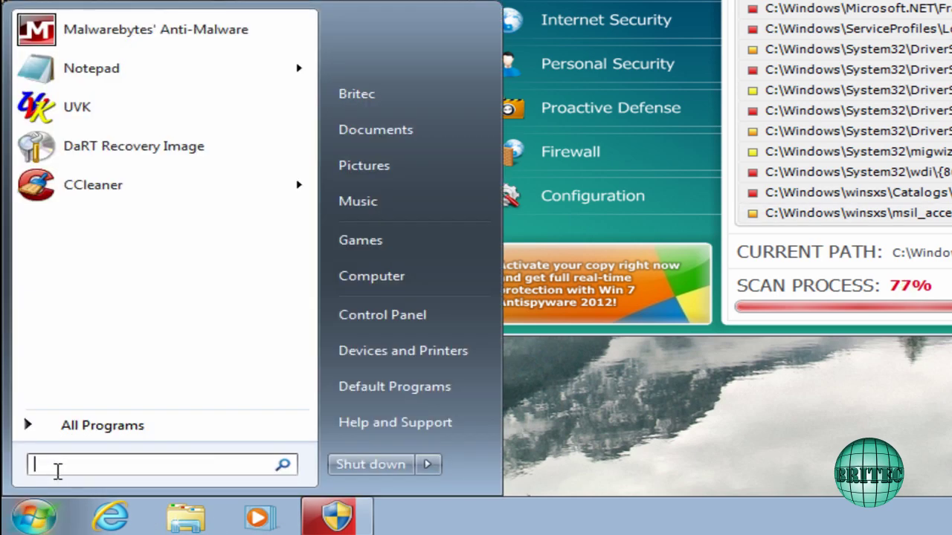
type("regedit")
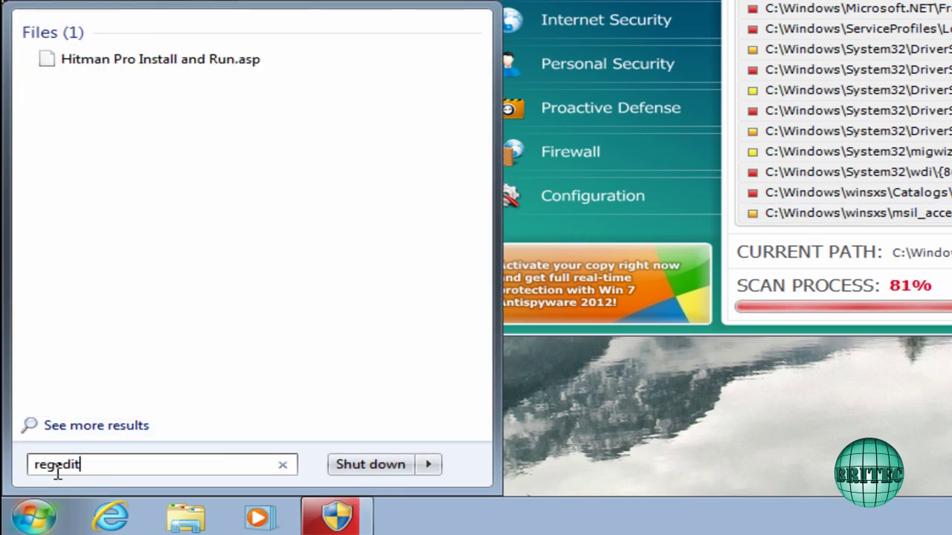
left_click(76, 62)
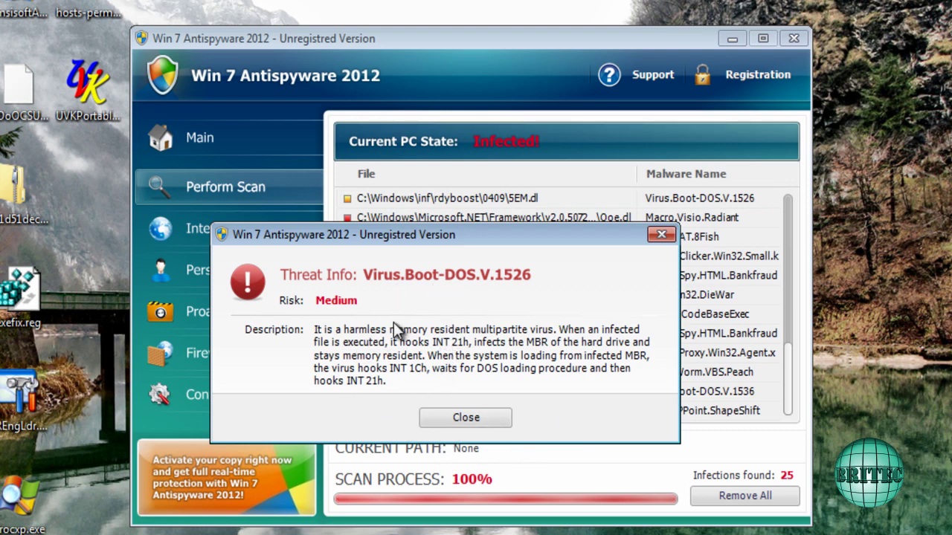
Examine the threat descriptions of several listed infections, closing each one, and review the scan results from the beginning of the list
left_click_drag(401, 238, 423, 264)
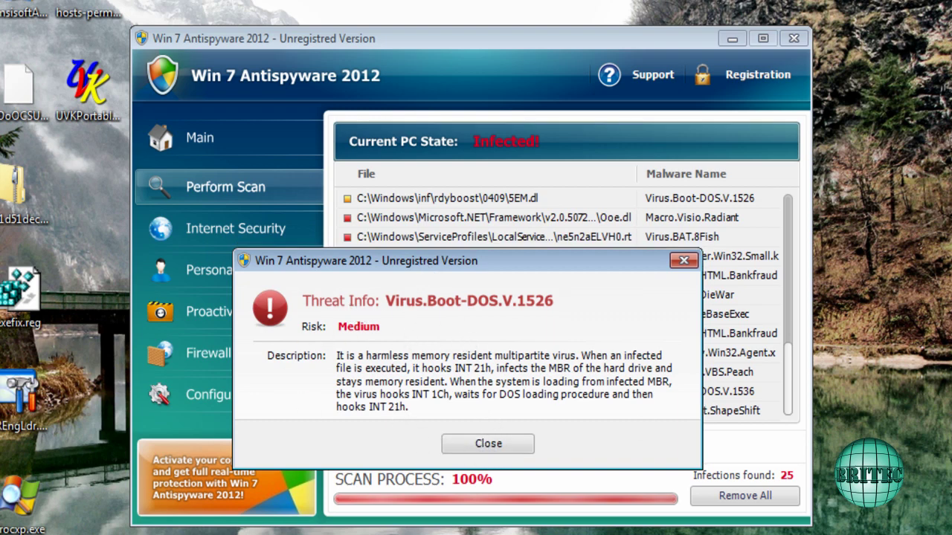
left_click(495, 445)
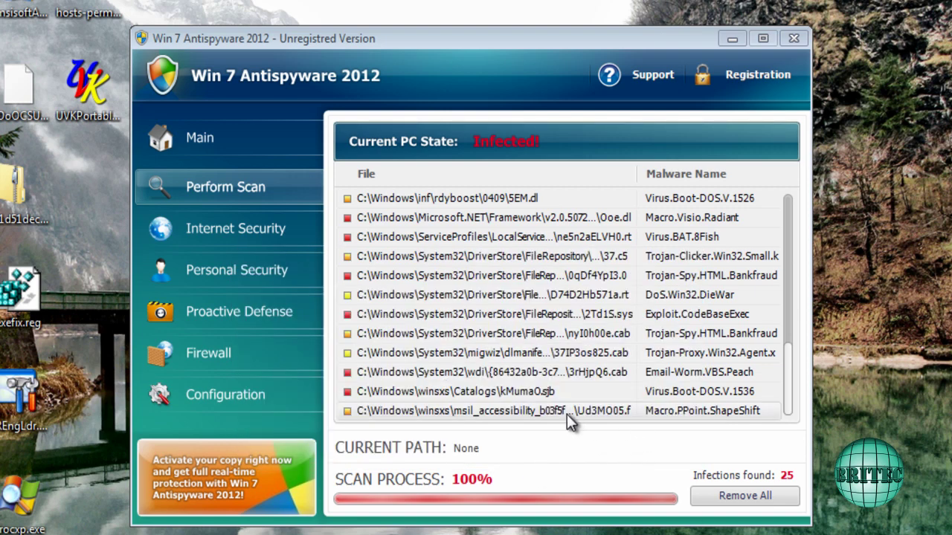
left_click(467, 418)
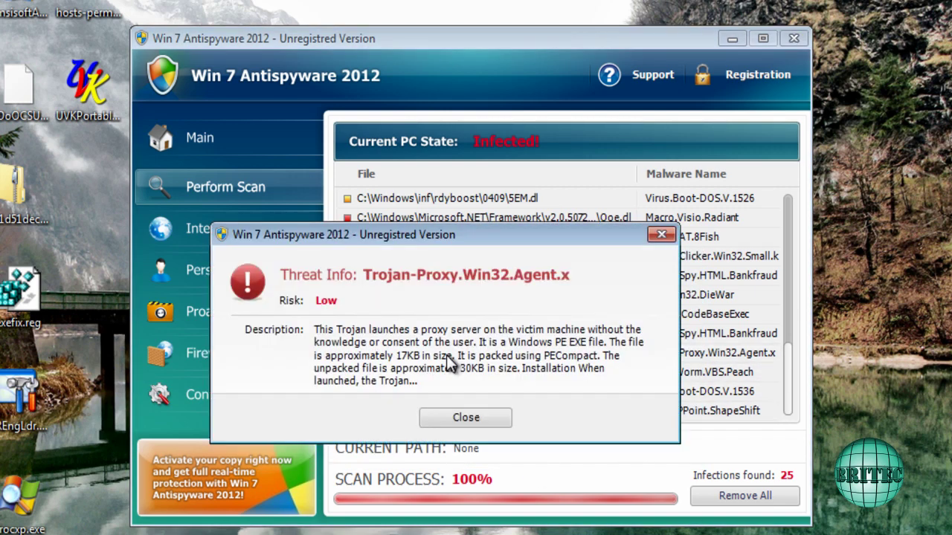
left_click(466, 418)
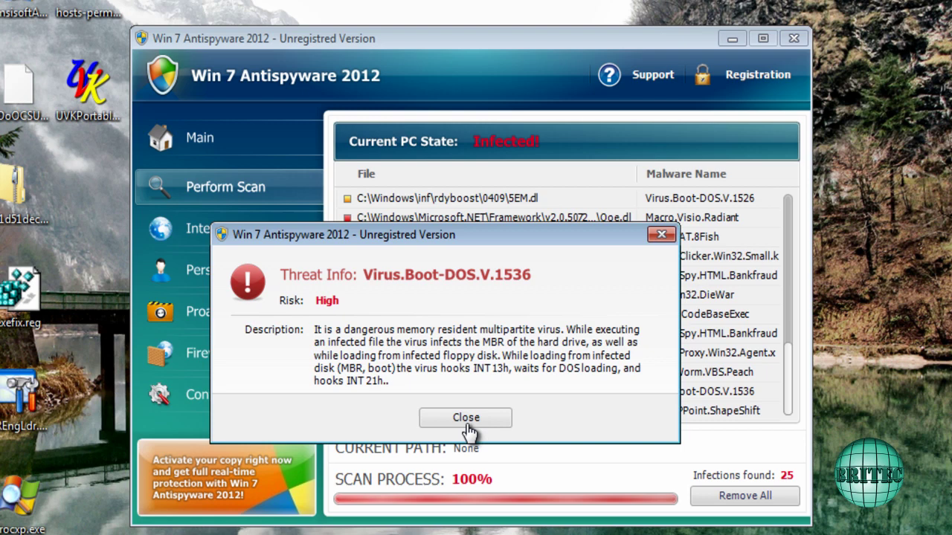
left_click(467, 421)
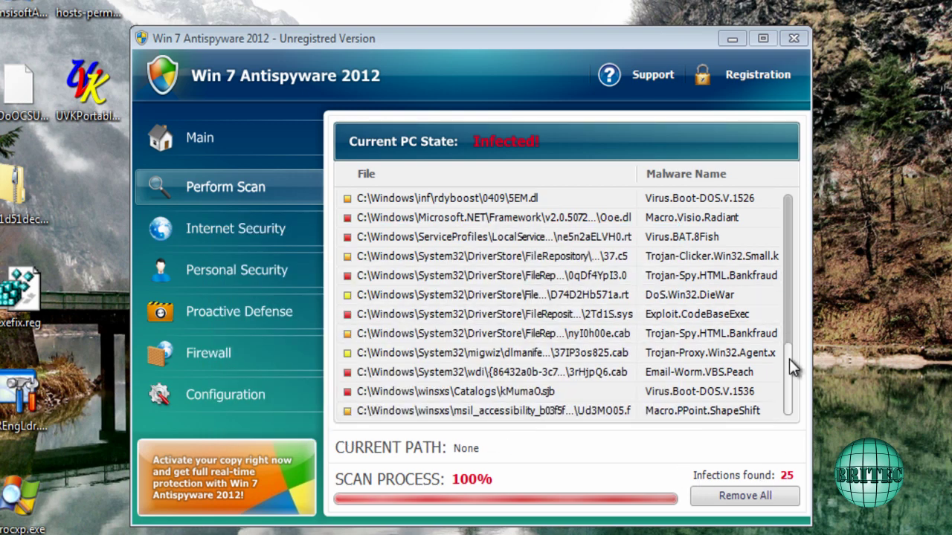
left_click_drag(786, 385, 785, 223)
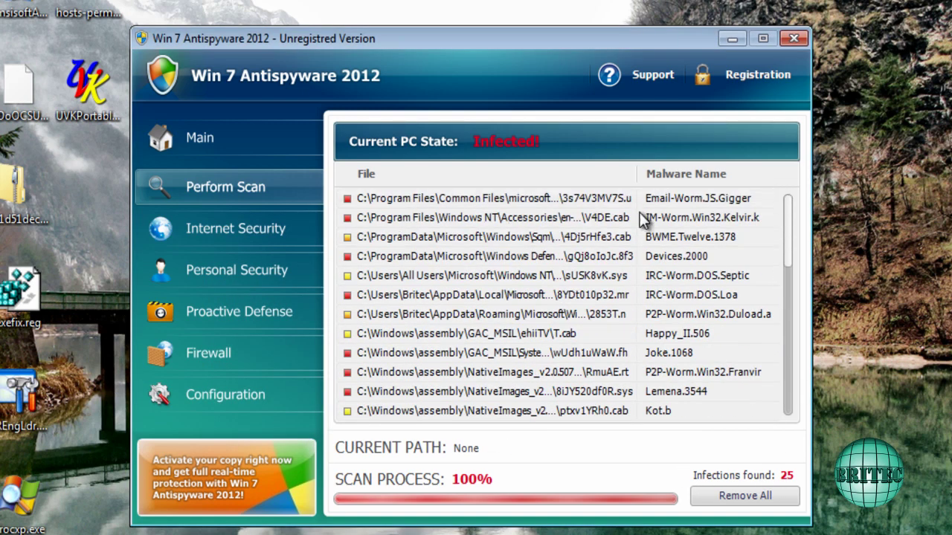
Examine the fake scanner's purchase and manual activation options, close the offer, and view its Internet Security page
left_click(236, 481)
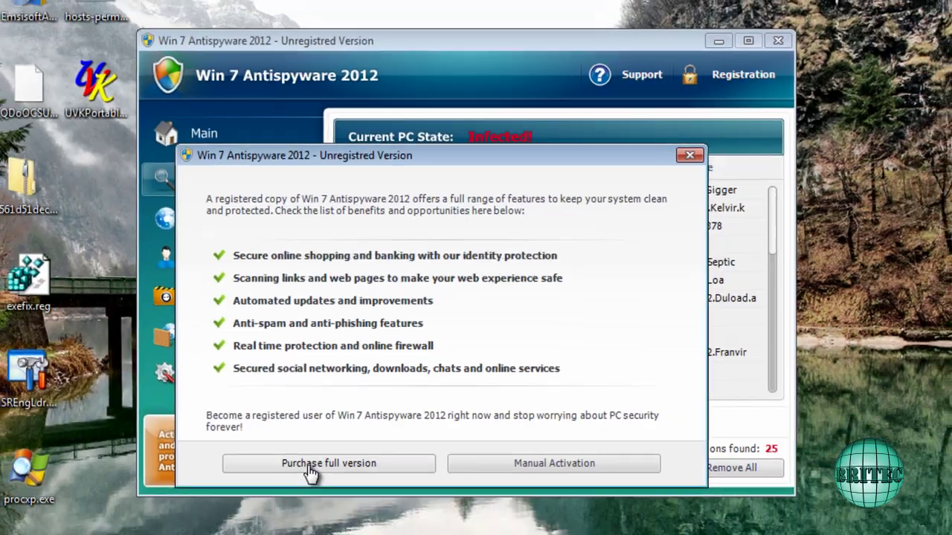
left_click(316, 491)
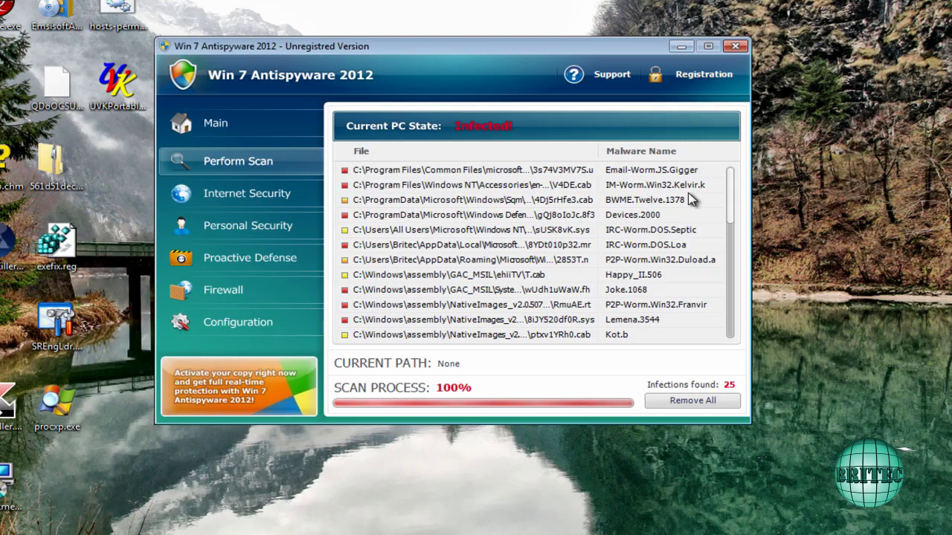
left_click(265, 410)
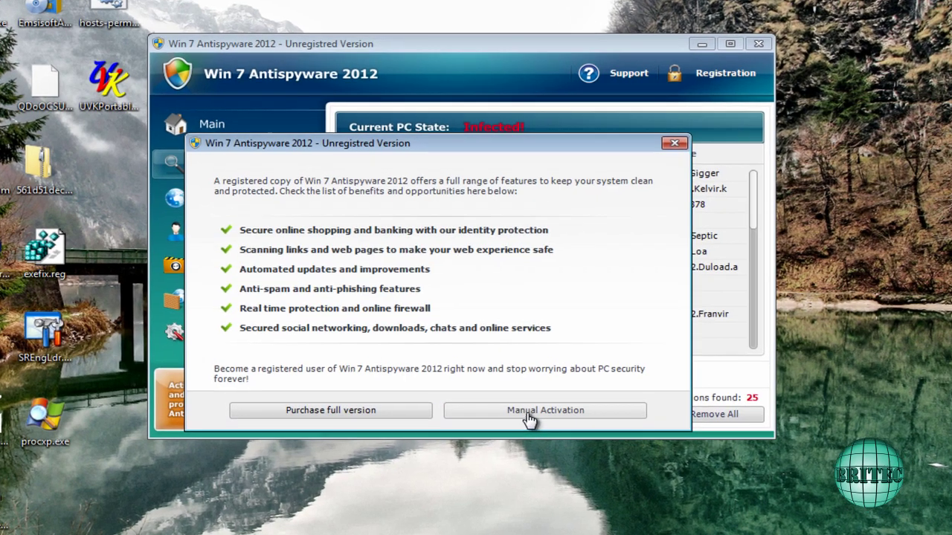
left_click(518, 401)
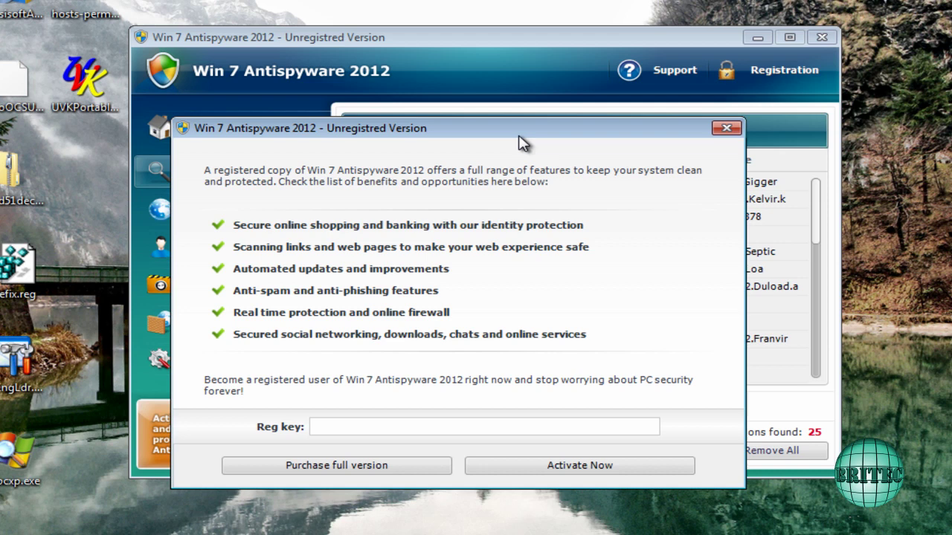
left_click_drag(510, 138, 543, 133)
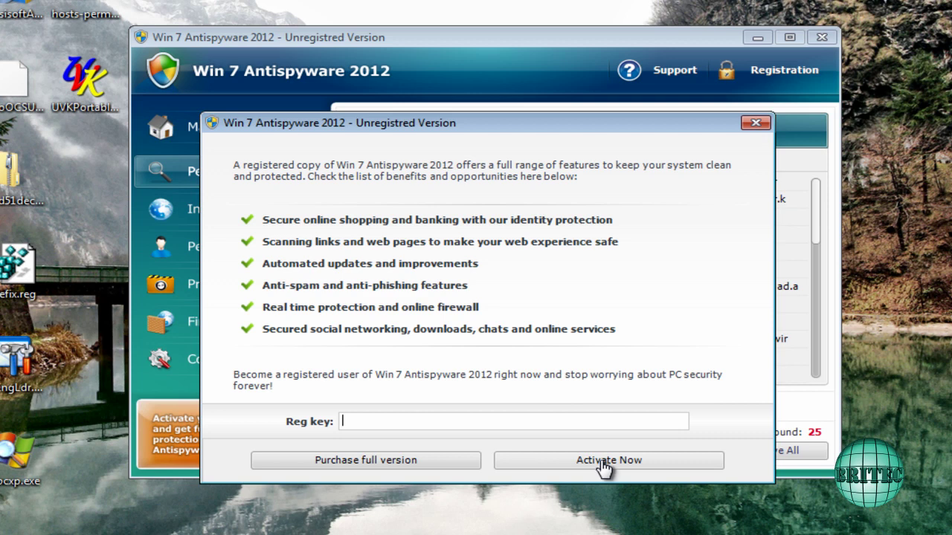
left_click(753, 125)
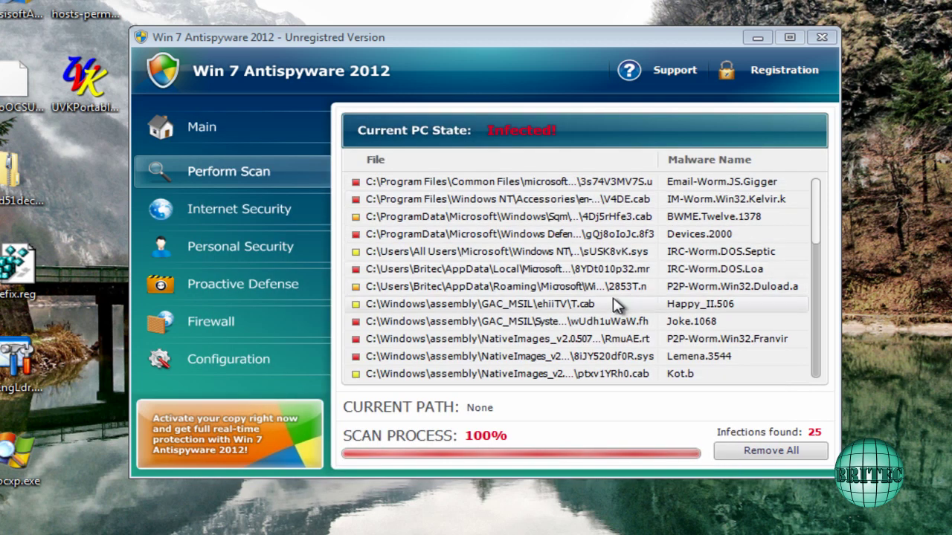
left_click(244, 209)
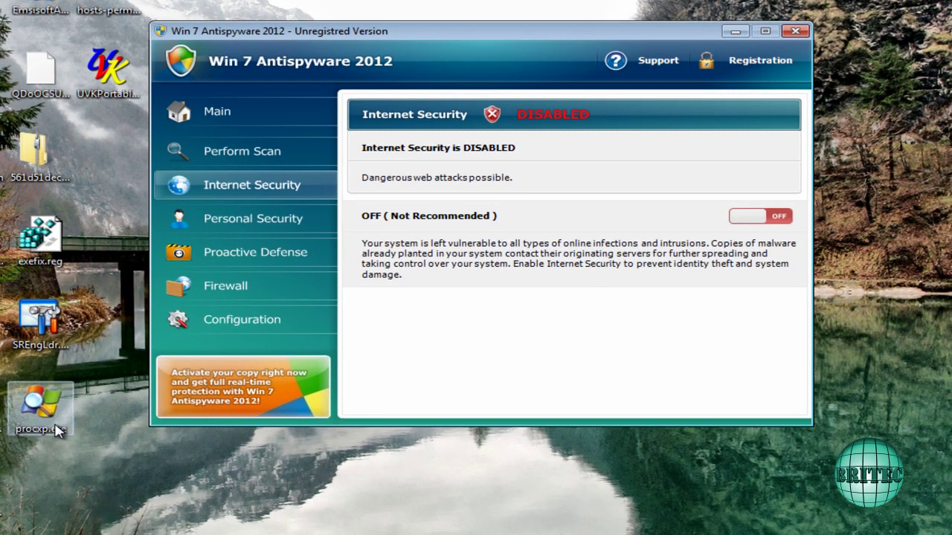
Move procxp.exe and the portable UVK program to the empty desktop area below the fake scanner window, spaced apart
left_click_drag(41, 405, 313, 490)
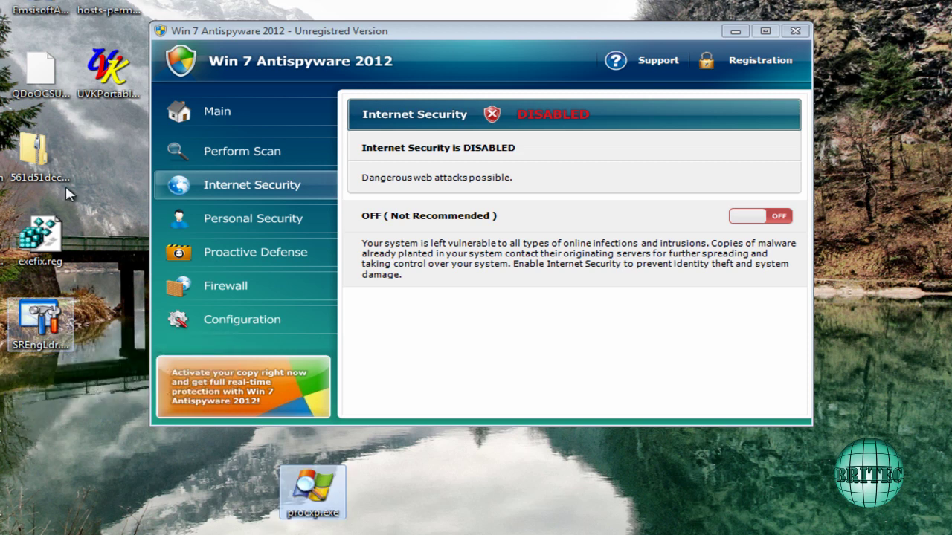
left_click_drag(107, 68, 388, 496)
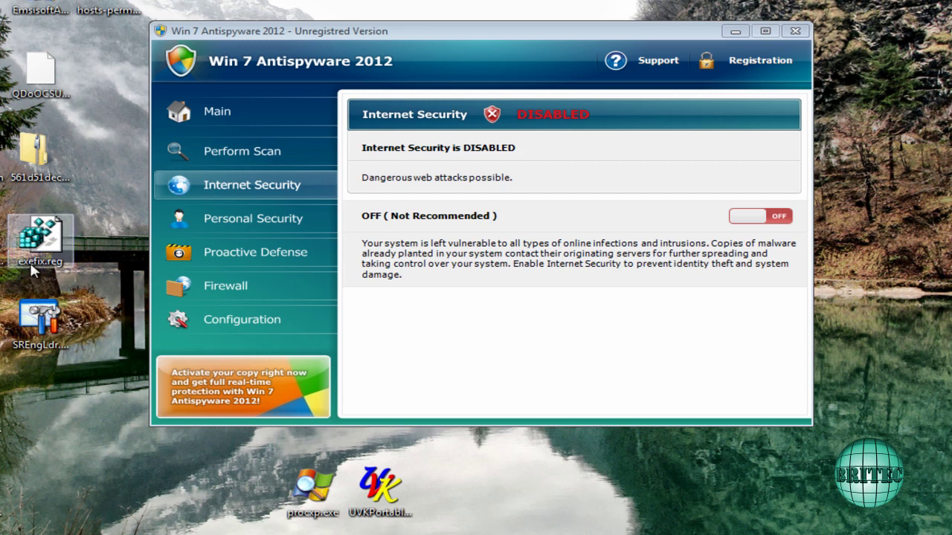
left_click_drag(380, 491, 584, 491)
left_click_drag(312, 487, 368, 494)
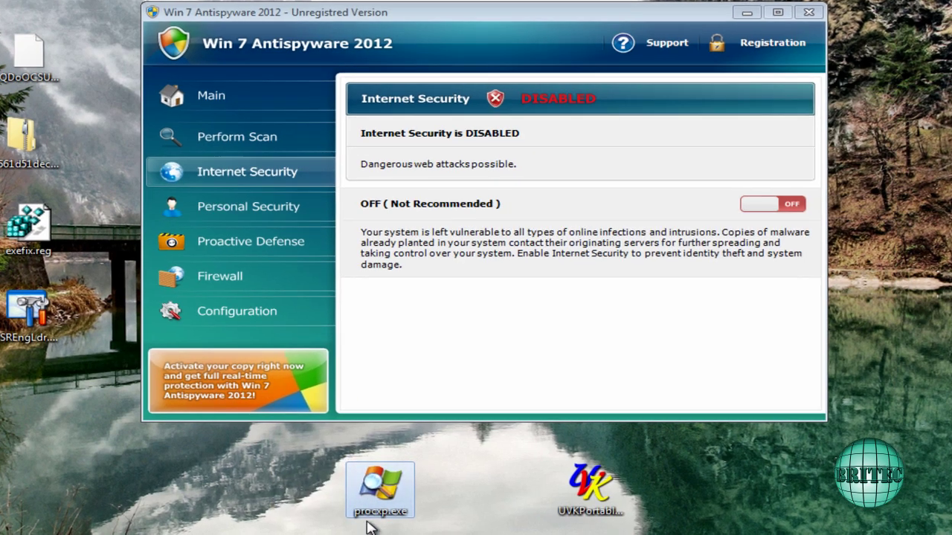
right_click(366, 510)
left_click(401, 532)
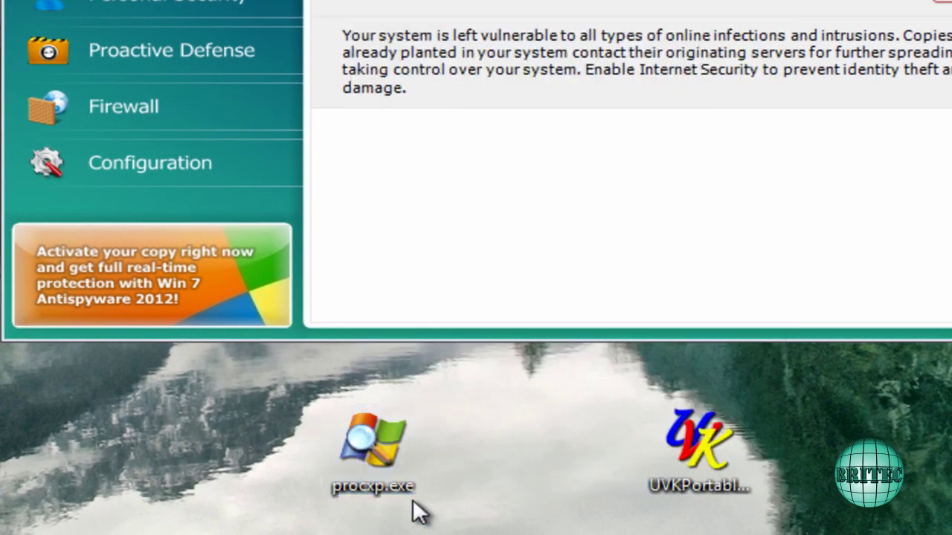
mouse_move(389, 492)
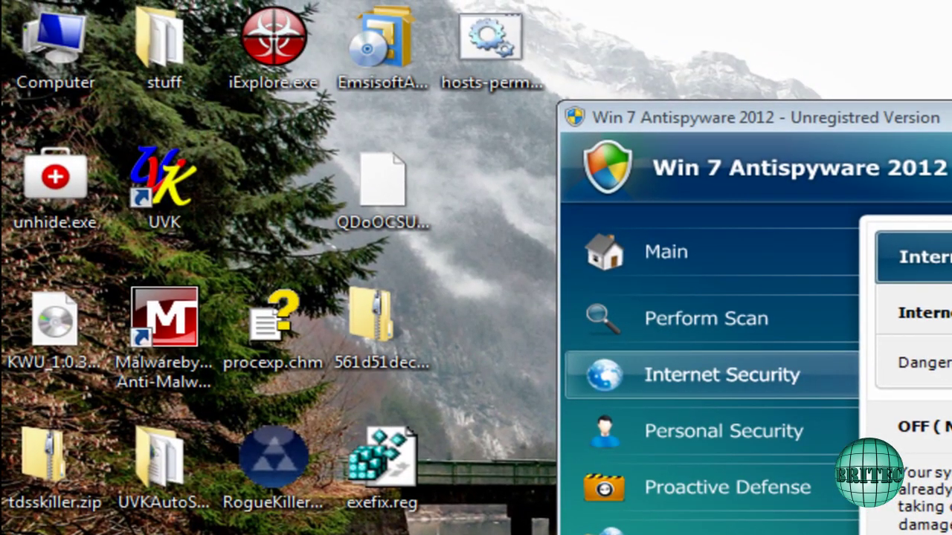
Set the folder options to show hidden files, folders, and drives and apply the change
double_click(45, 28)
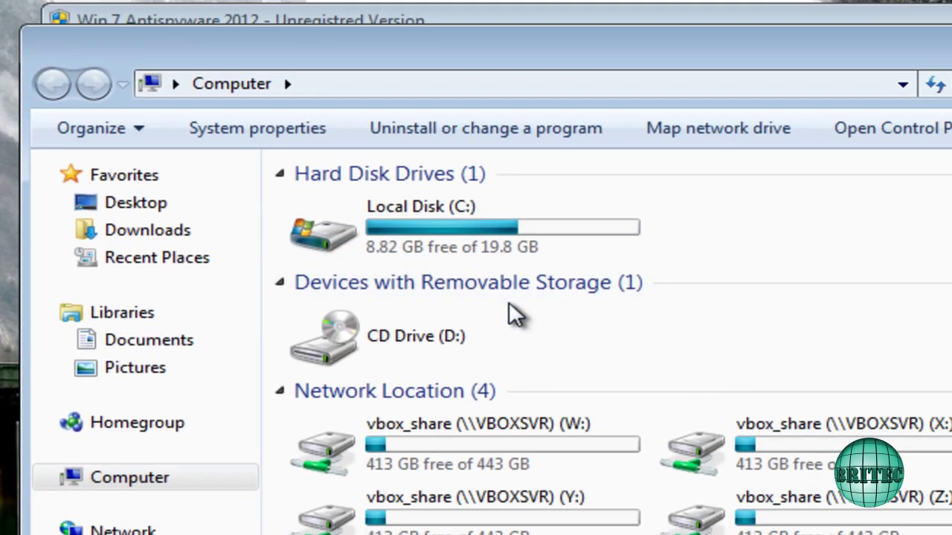
left_click(141, 130)
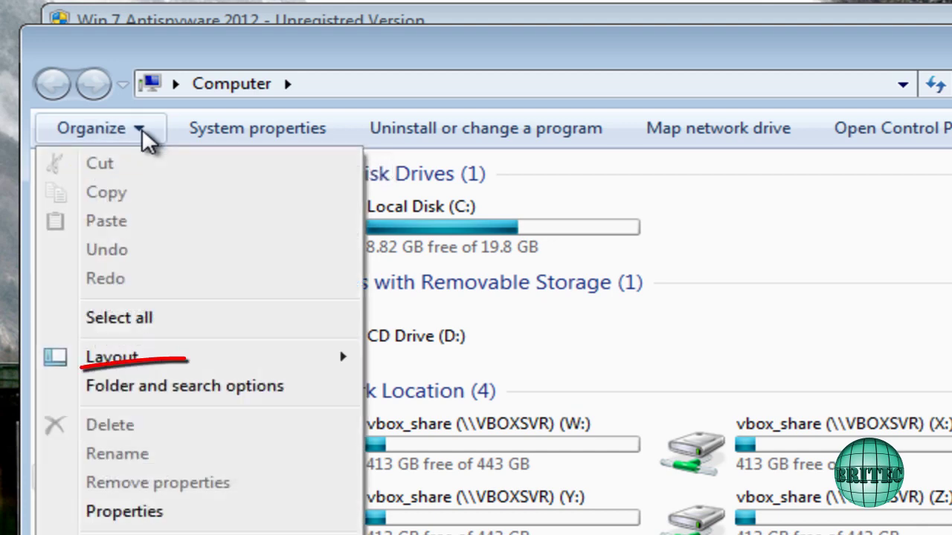
left_click(176, 395)
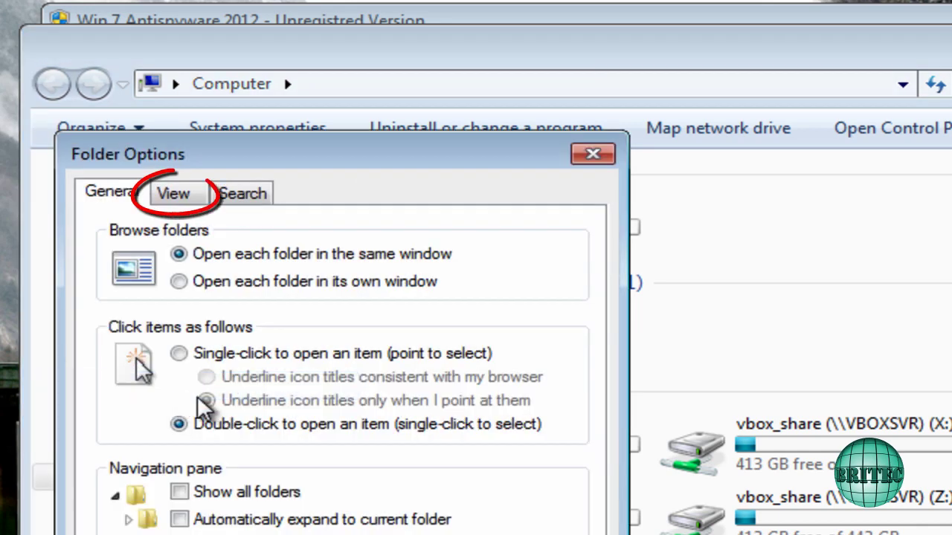
left_click(179, 195)
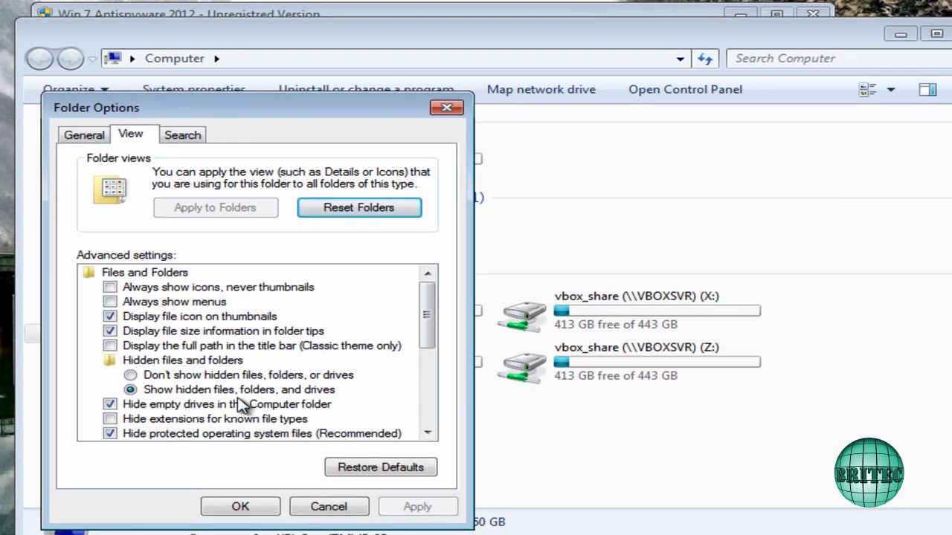
left_click(131, 375)
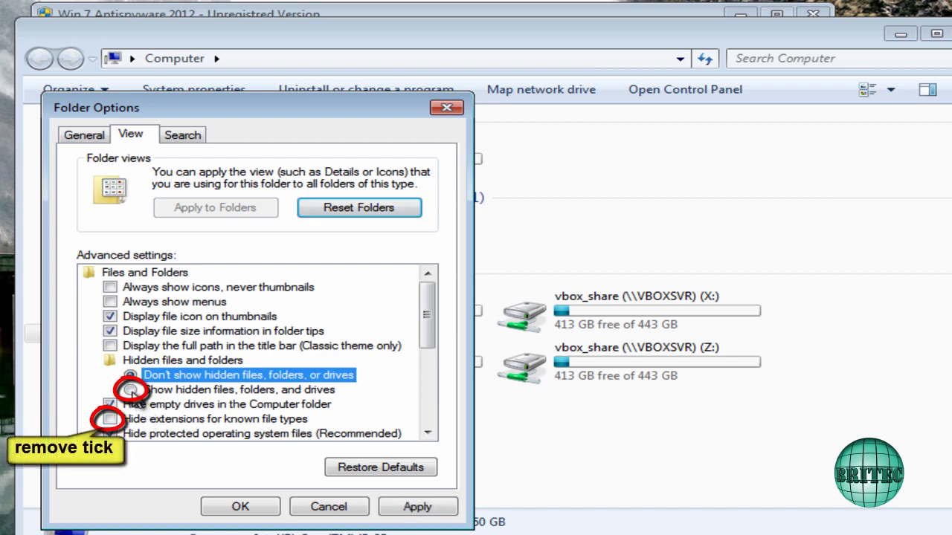
left_click(131, 389)
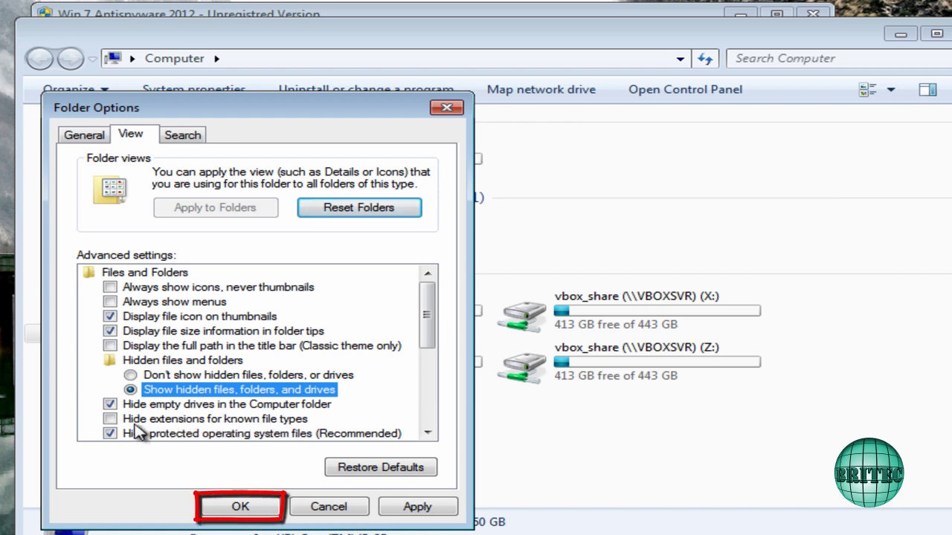
left_click(255, 509)
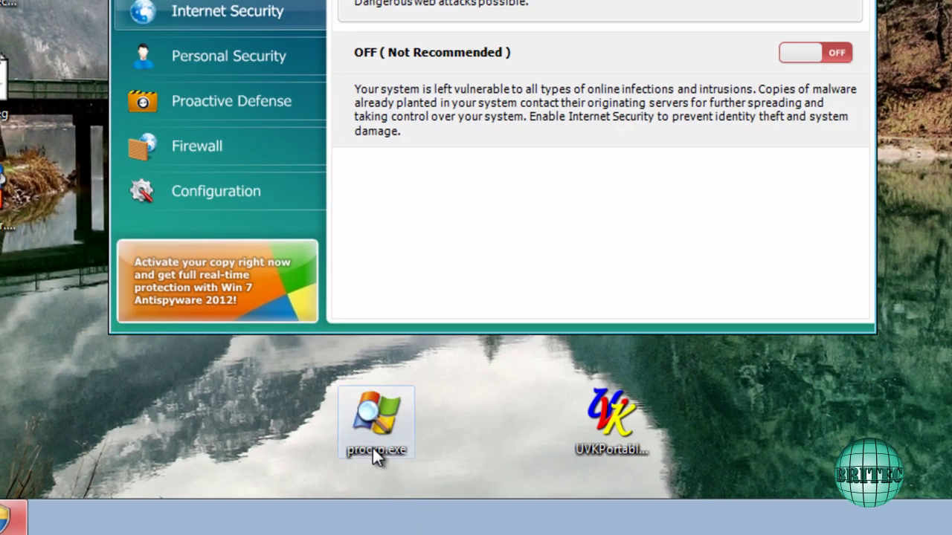
Rename procxp.exe to winlogon.exe and try to run it, choosing to continue unprotected in the rogue's alert
right_click(365, 450)
left_click(400, 414)
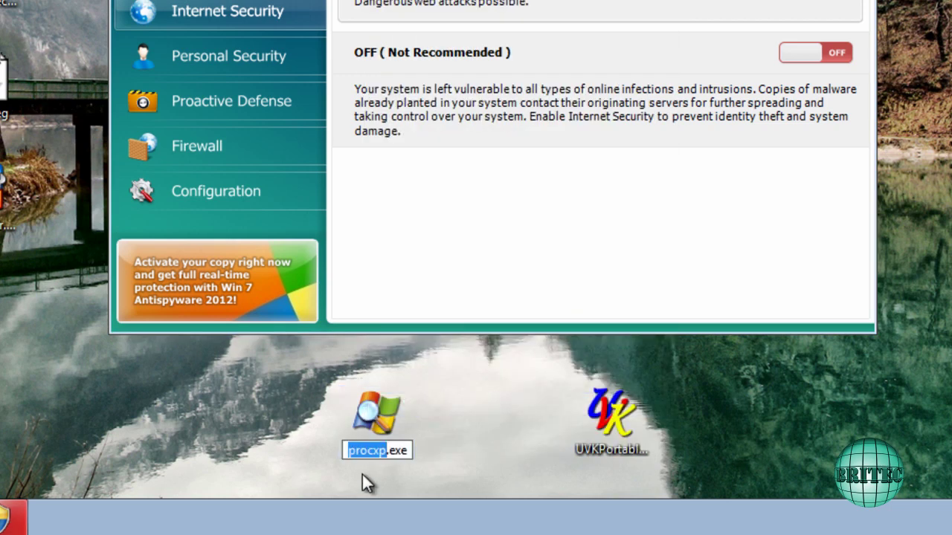
type("winlogo")
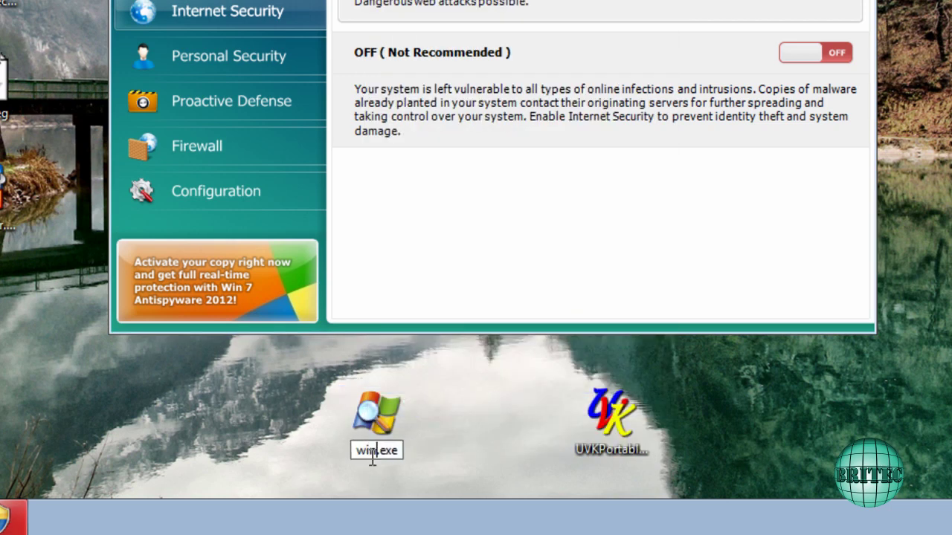
type("n")
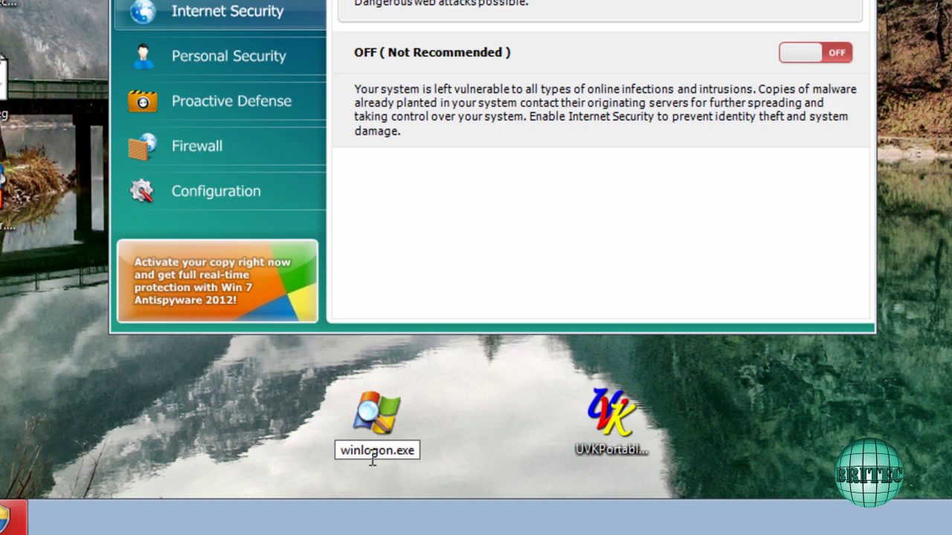
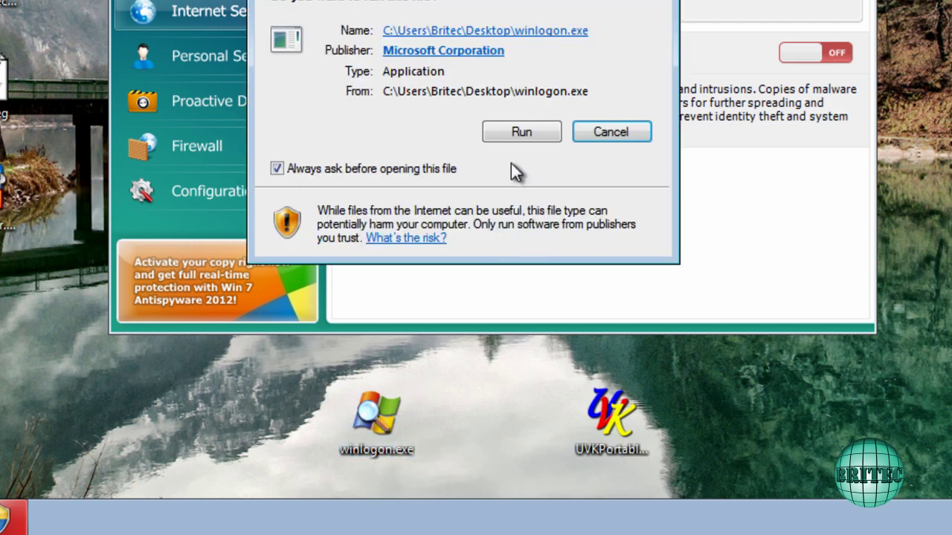
left_click(521, 133)
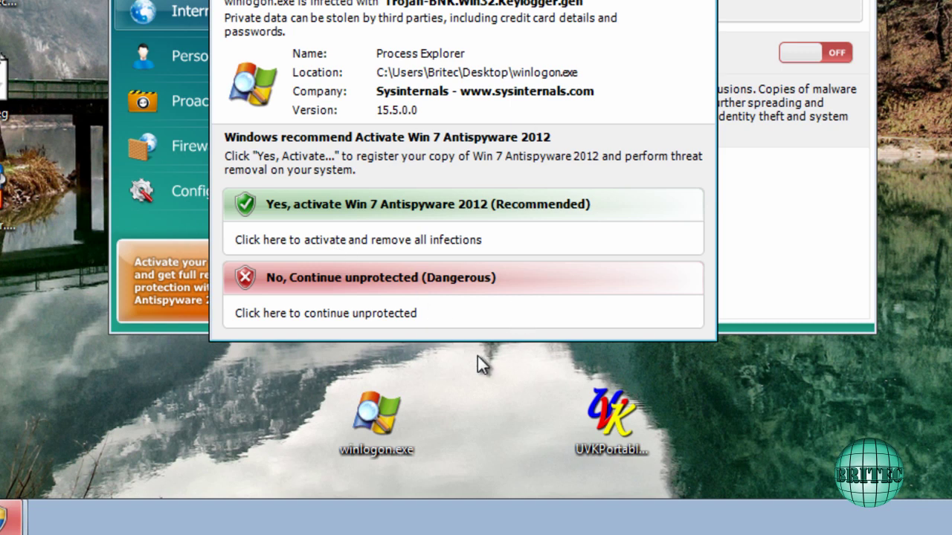
left_click(471, 297)
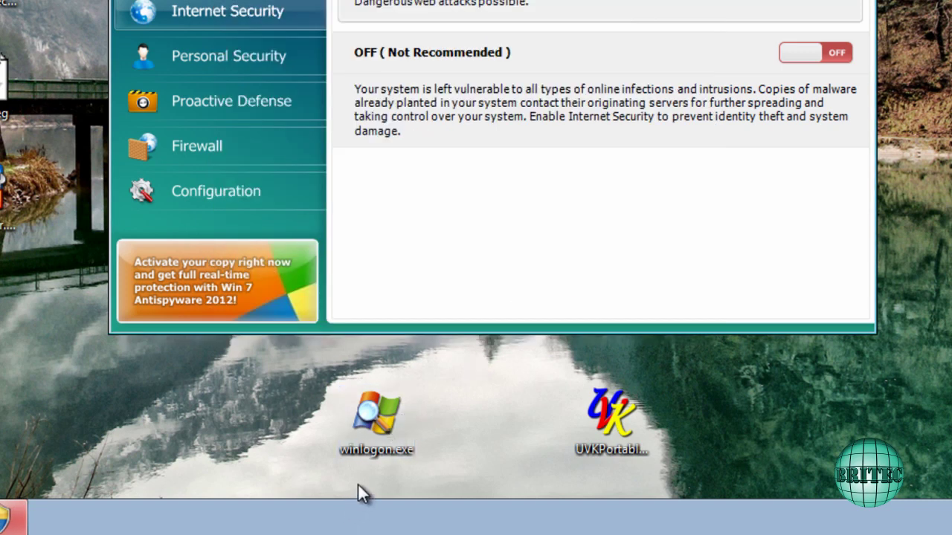
Rename winlogon.exe to iexplore, accept the suggested name iExplore (2).exe, and try to run the file
right_click(371, 456)
left_click(424, 408)
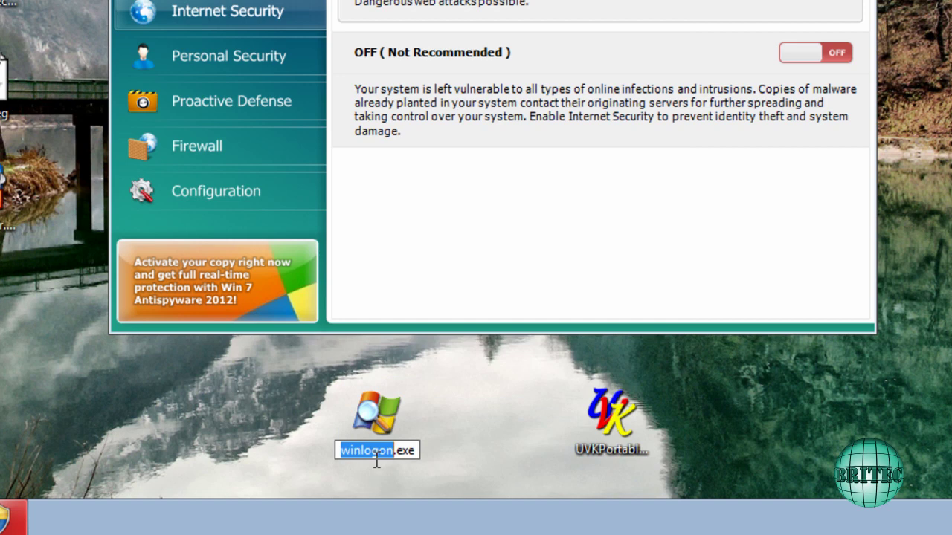
type("iexplore")
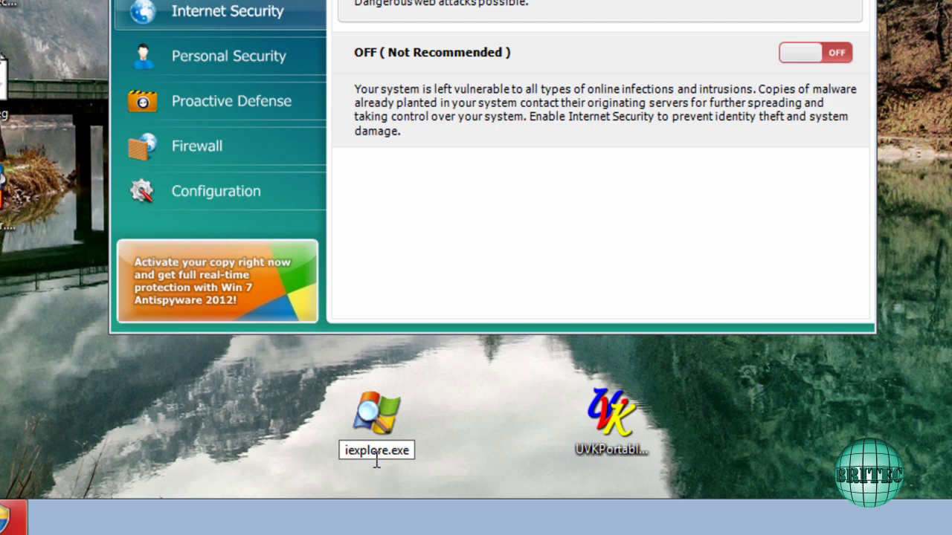
key("Return")
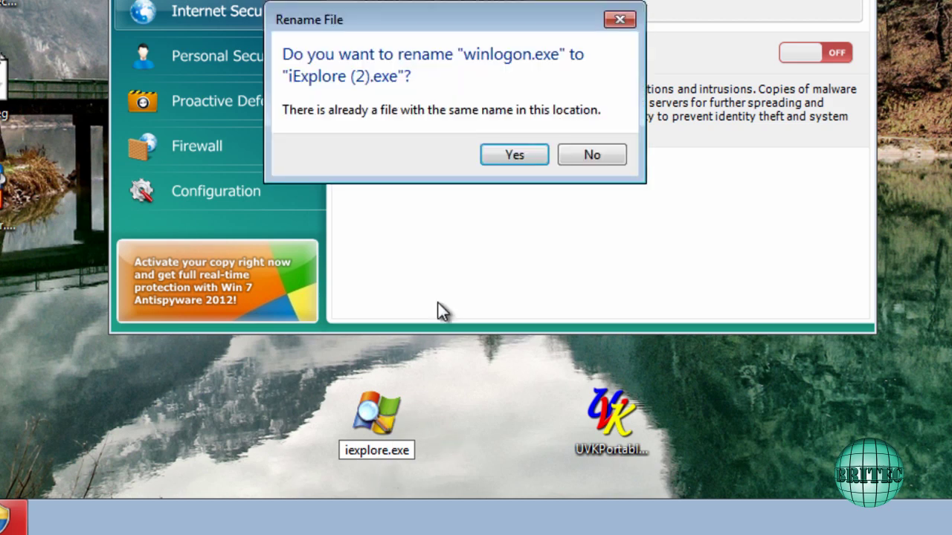
left_click(503, 159)
double_click(391, 423)
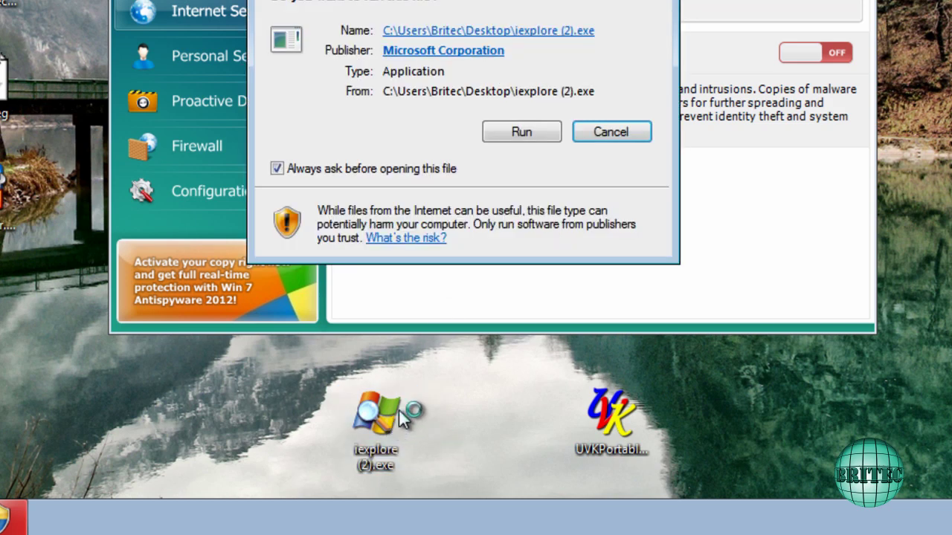
left_click(529, 134)
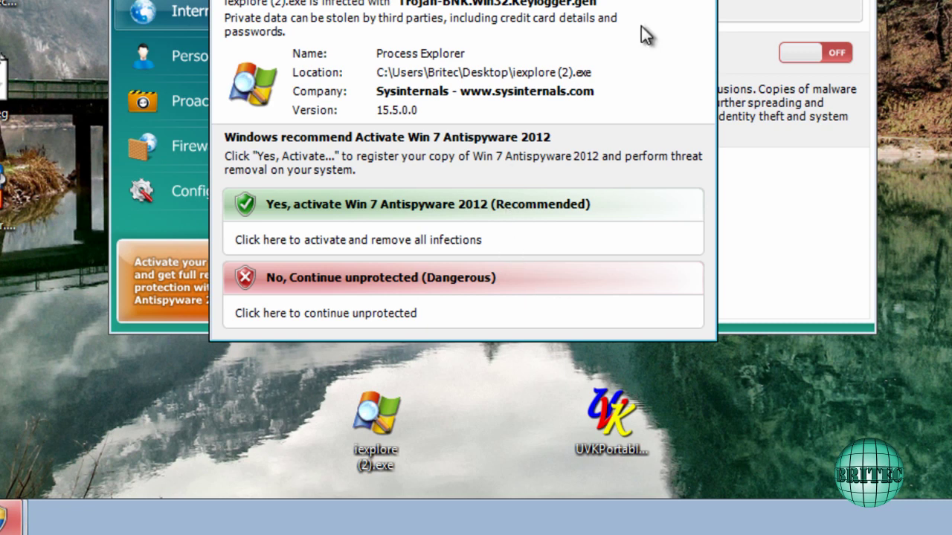
Rename iexplore (2).exe to svchost.exe and try to run it, choosing to continue unprotected in the rogue's alert
right_click(383, 462)
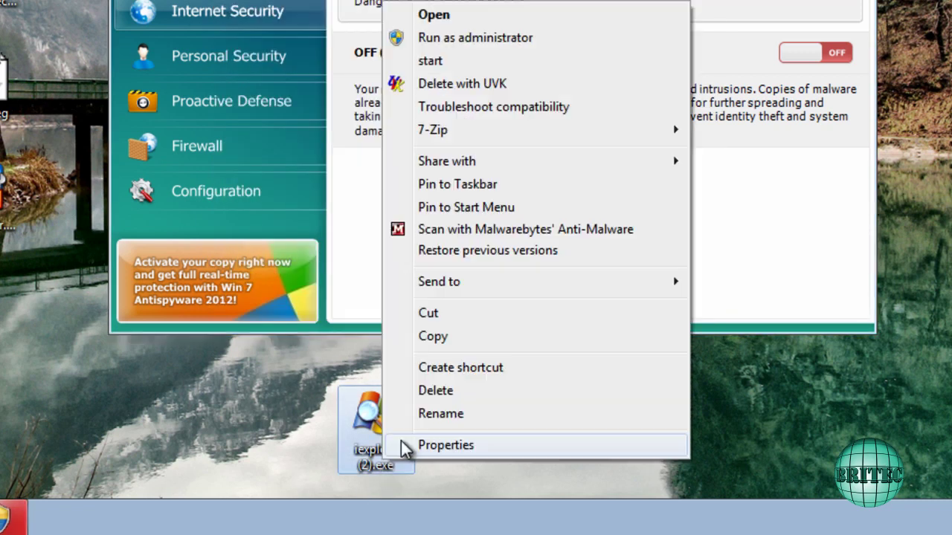
left_click(439, 414)
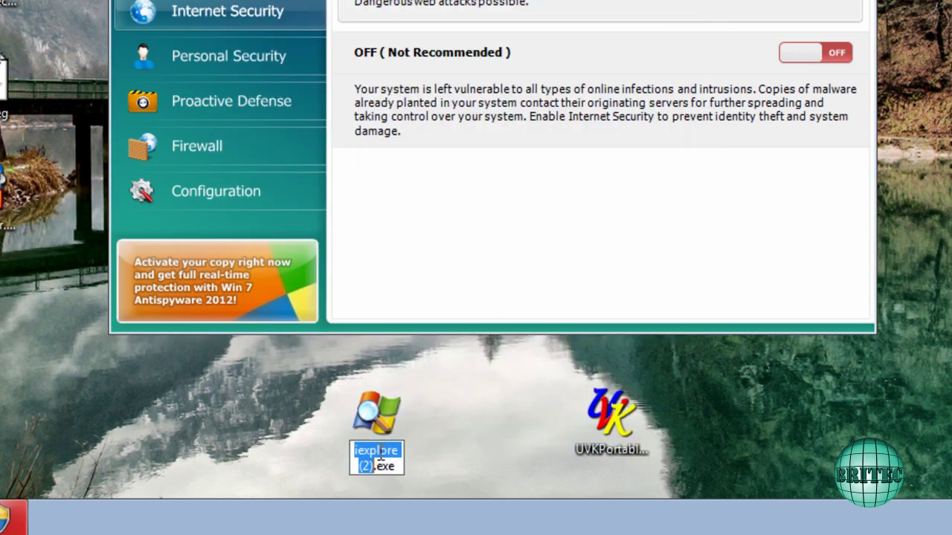
type("sv")
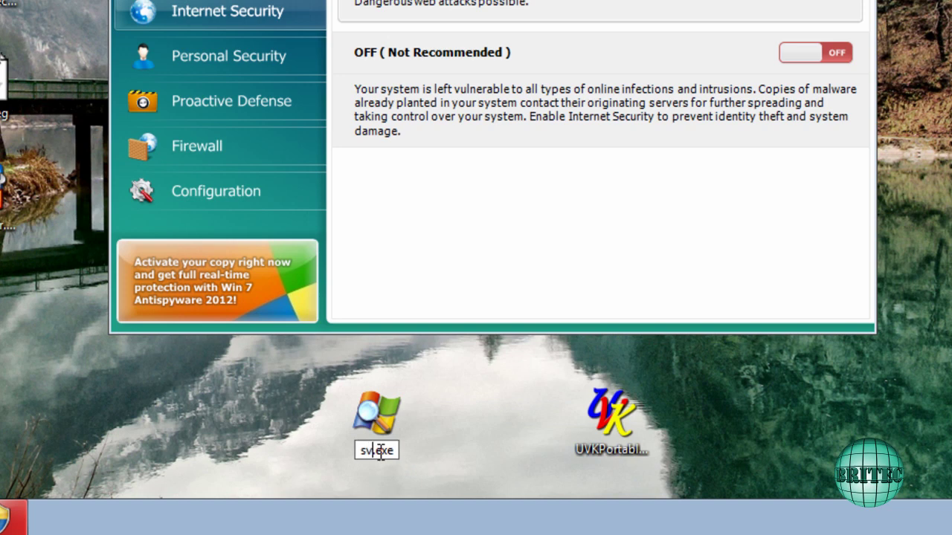
type("chost")
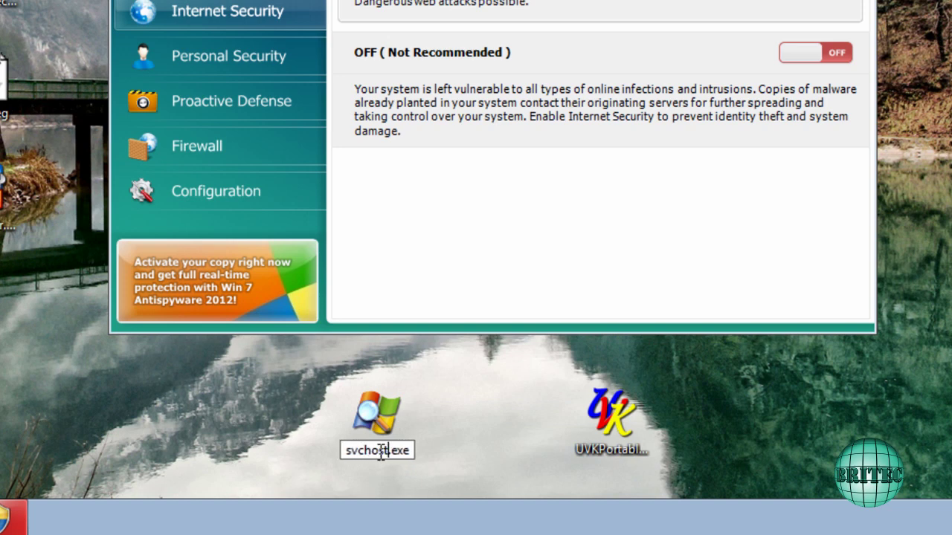
key("Return")
double_click(389, 407)
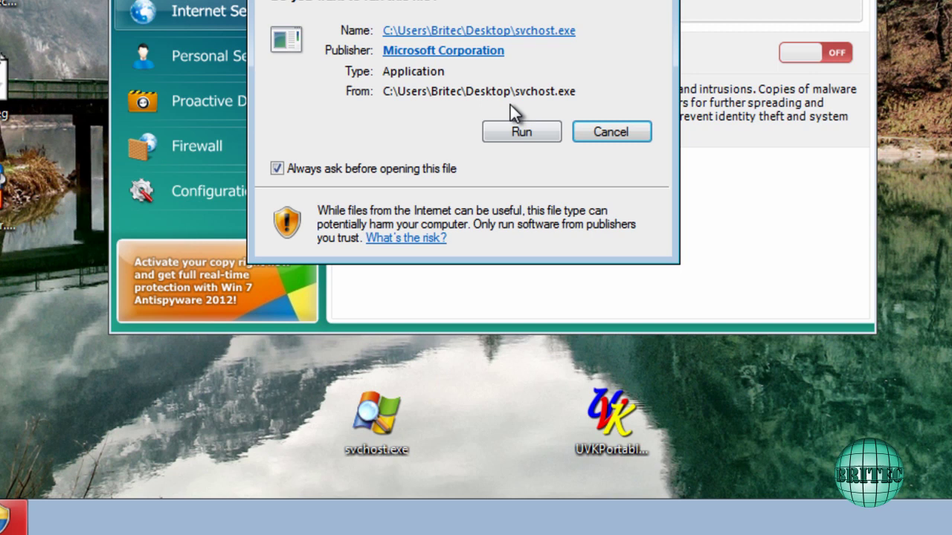
left_click(509, 133)
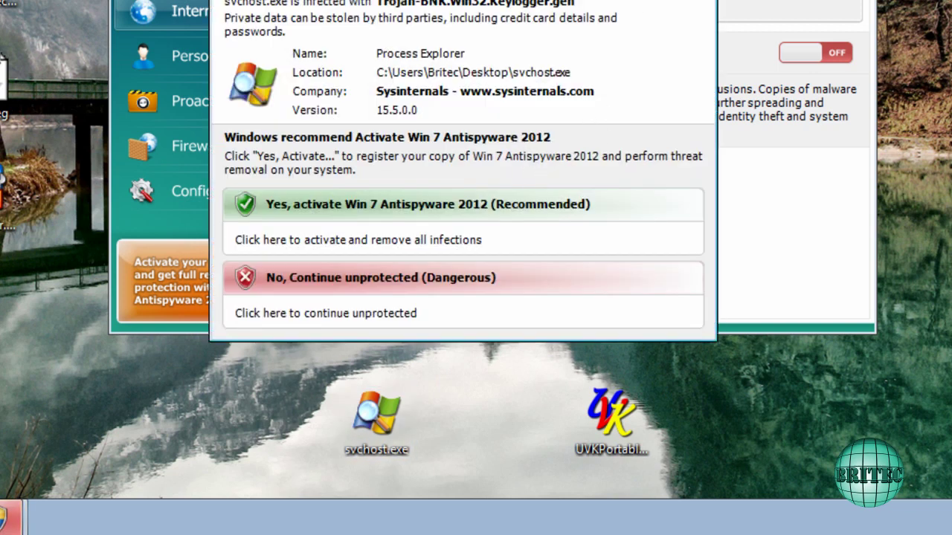
left_click(368, 312)
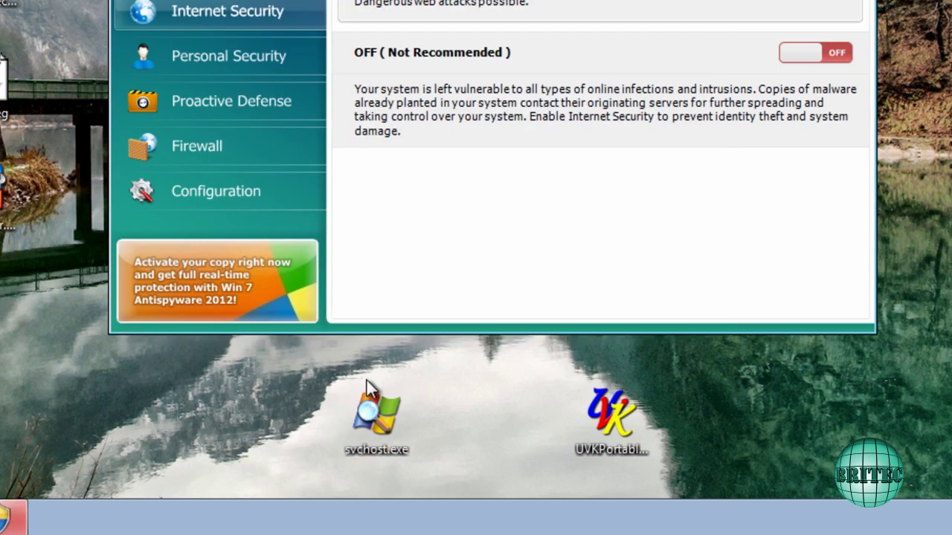
Change the extension of svchost.exe to .com and accept the extension change
right_click(384, 452)
left_click(438, 408)
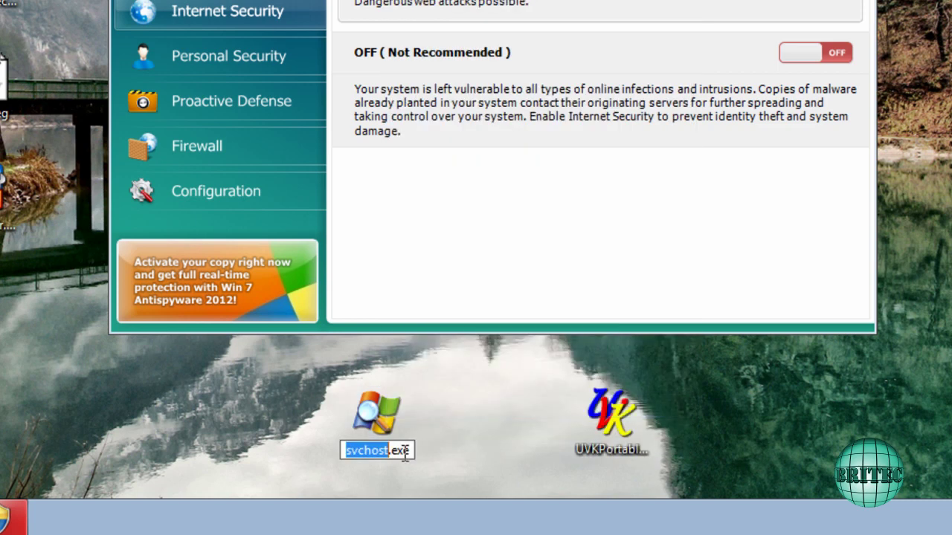
left_click_drag(414, 449, 399, 453)
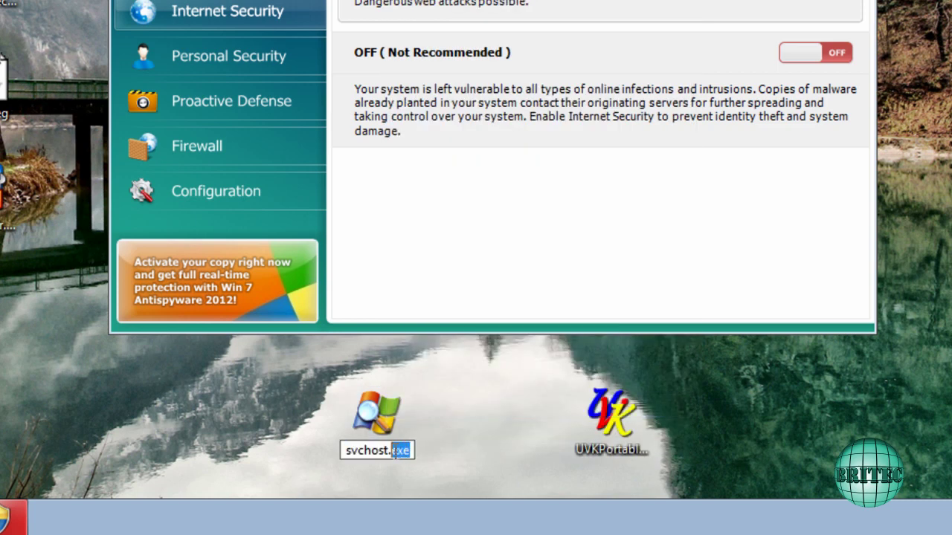
type("com")
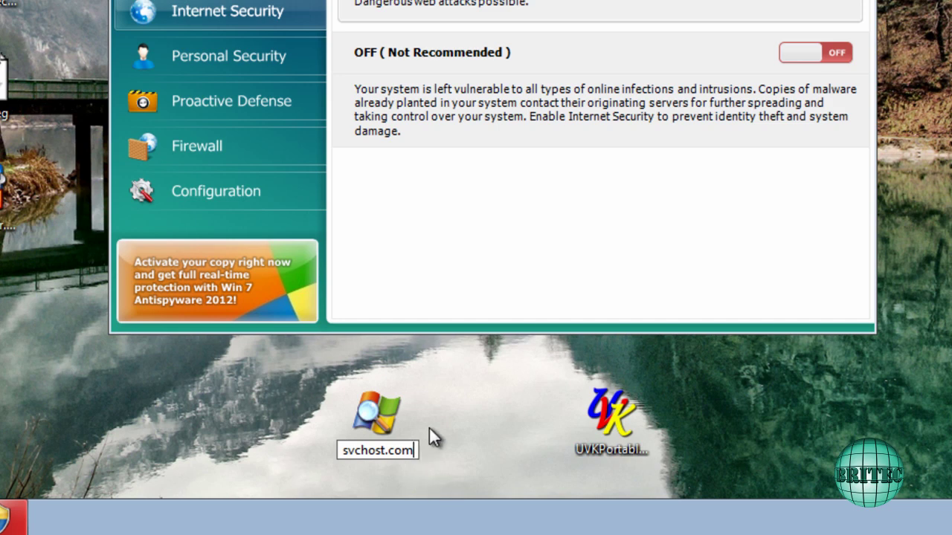
key("Return")
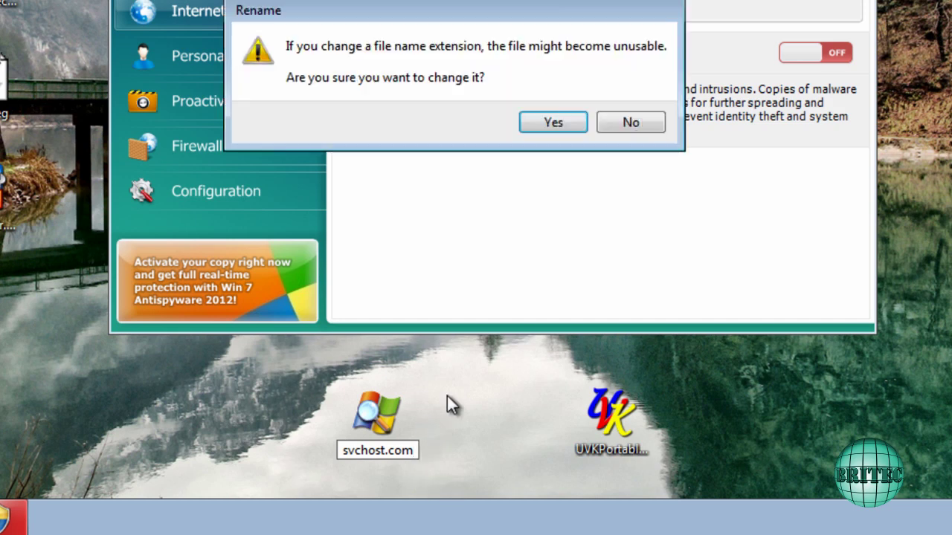
left_click(550, 123)
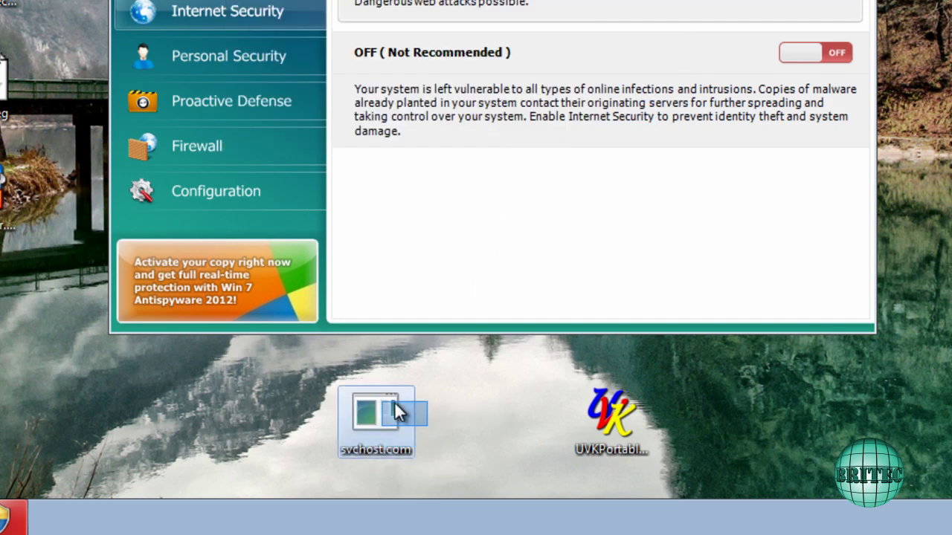
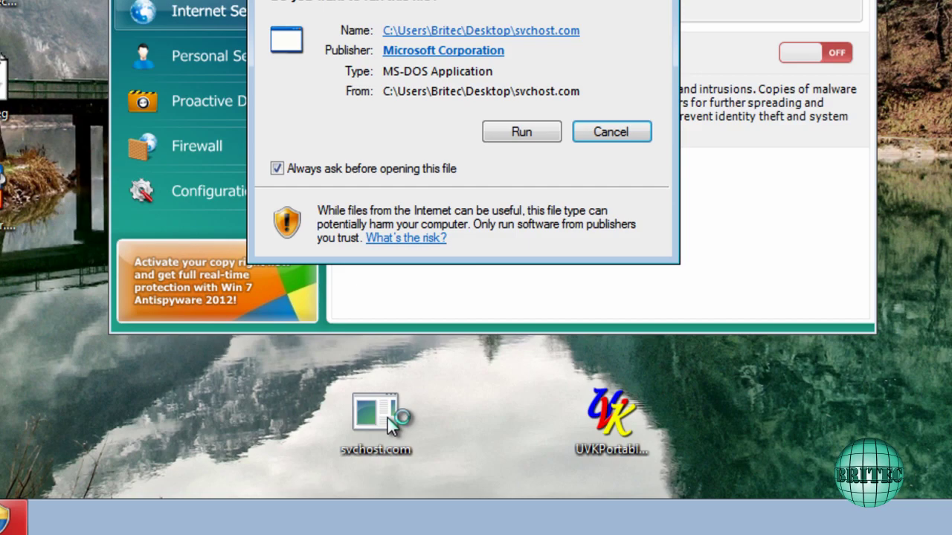
Run svchost.com to start Process Explorer and select the hml.exe process under explorer.exe
left_click(521, 133)
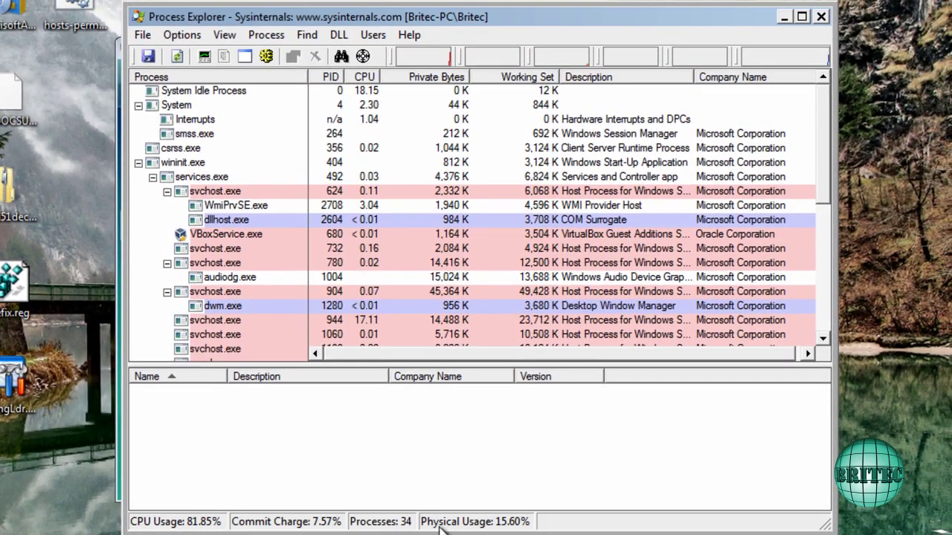
left_click_drag(821, 192, 816, 336)
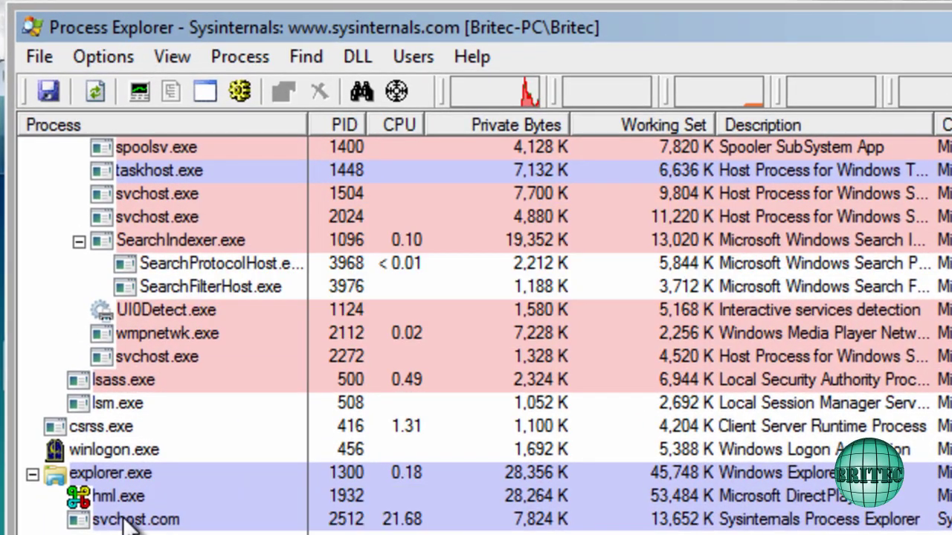
left_click(123, 500)
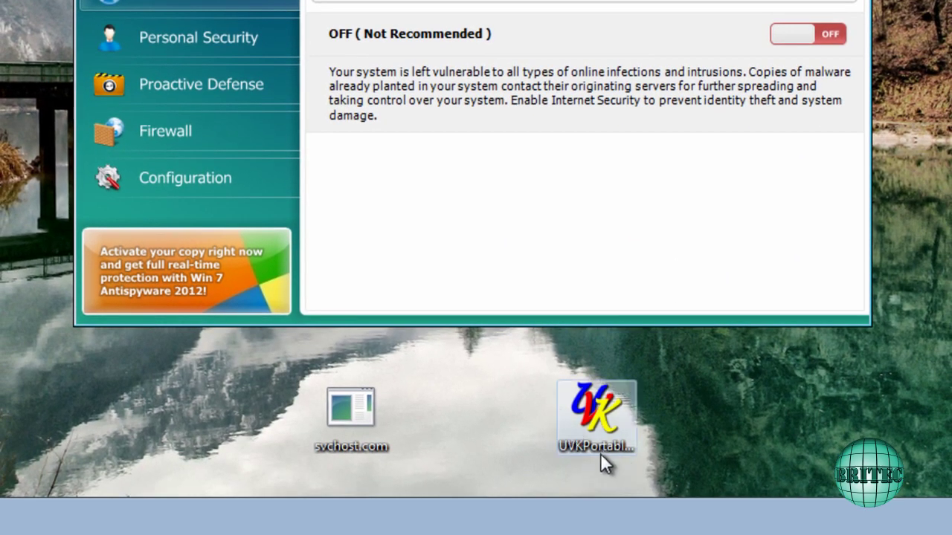
Rename UVKPortable.exe to UVKPortable.com and accept the extension change
right_click(595, 450)
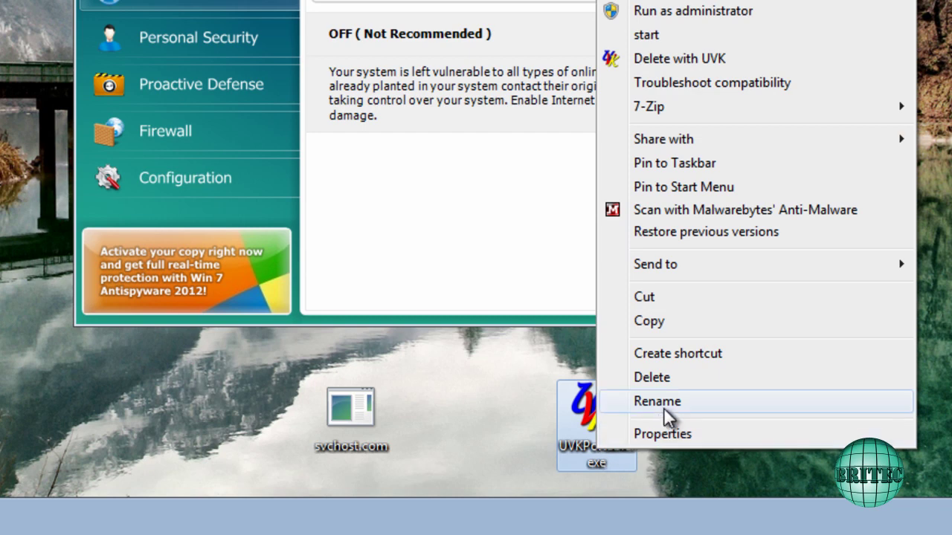
left_click(661, 403)
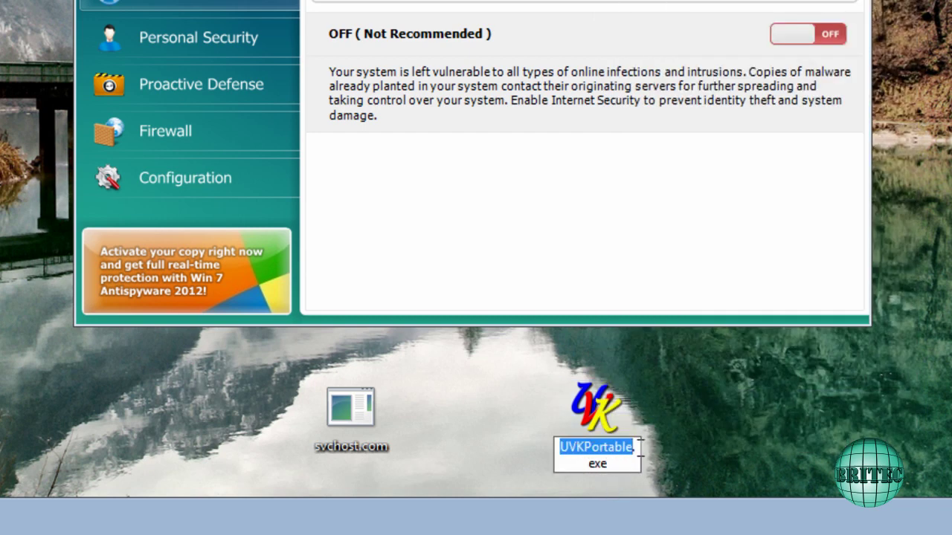
left_click(608, 463)
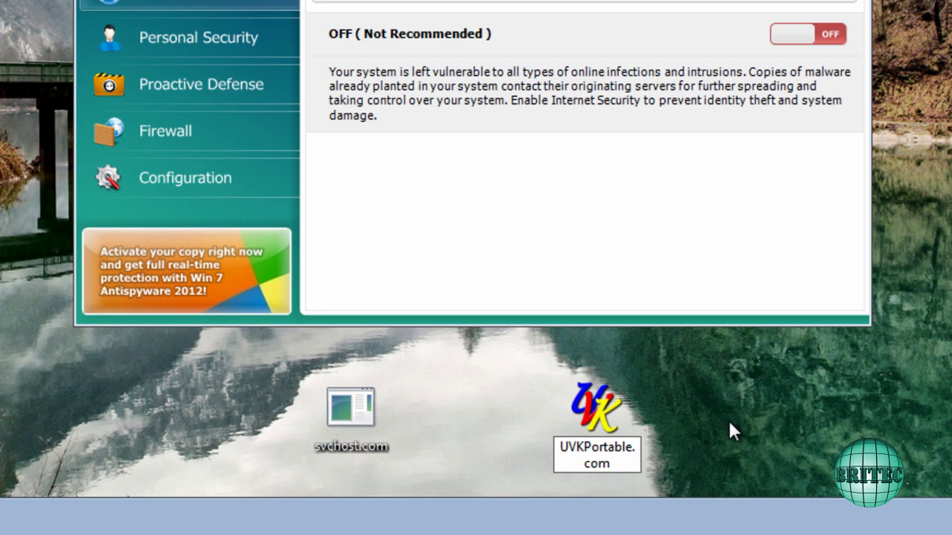
key("Return")
left_click(544, 109)
Run UVKPortable.com and open the UVK Process Manager
left_click_drag(727, 420, 672, 405)
double_click(602, 403)
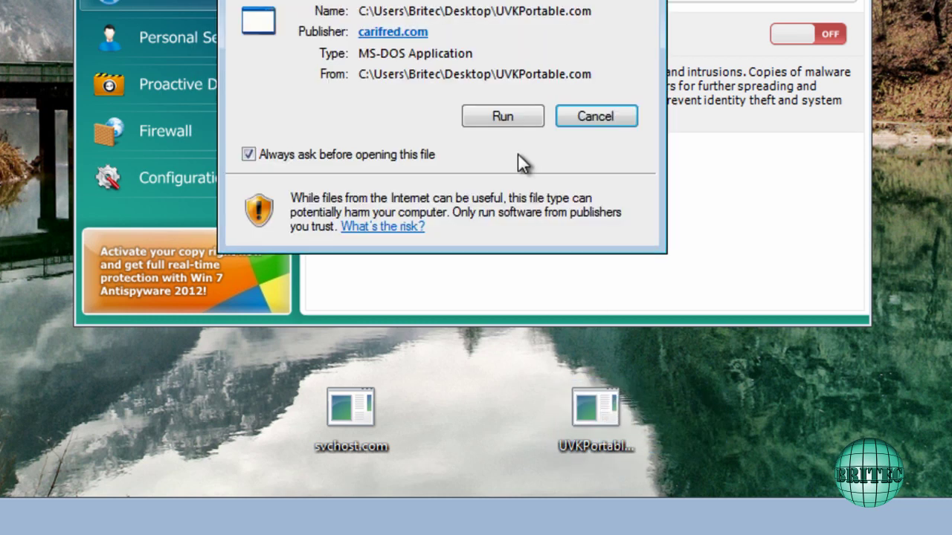
left_click(508, 123)
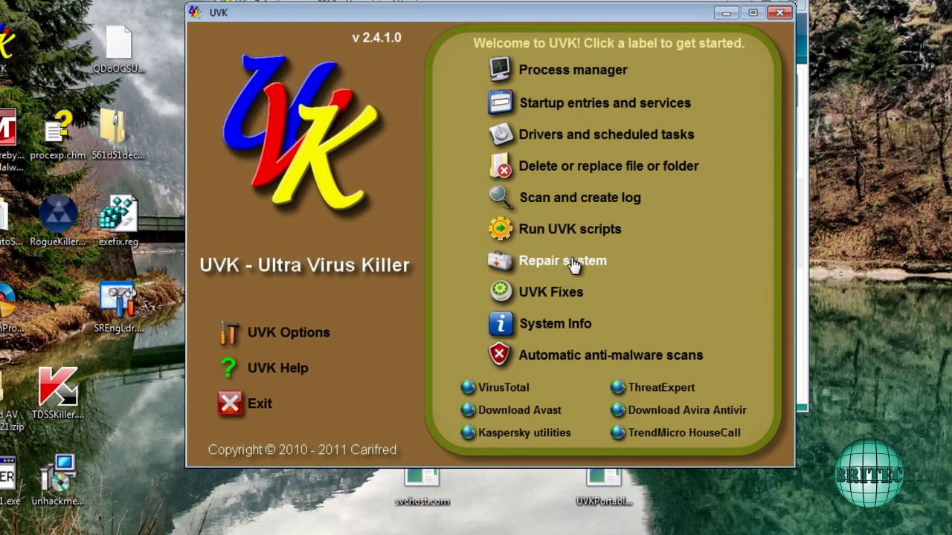
left_click(573, 74)
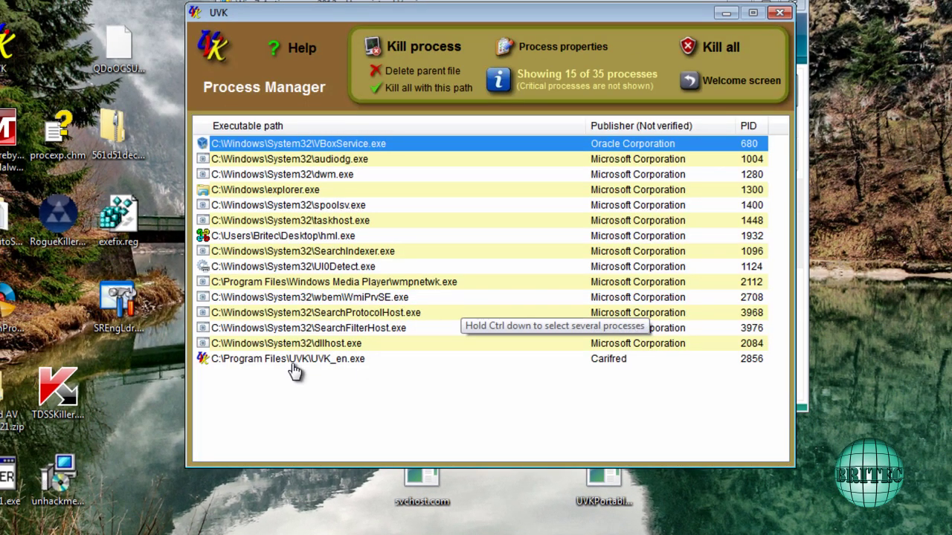
Kill the hml.exe process and delete its file with UVK's Process Manager, and close UVK
left_click(296, 238)
left_click_drag(476, 11, 494, 105)
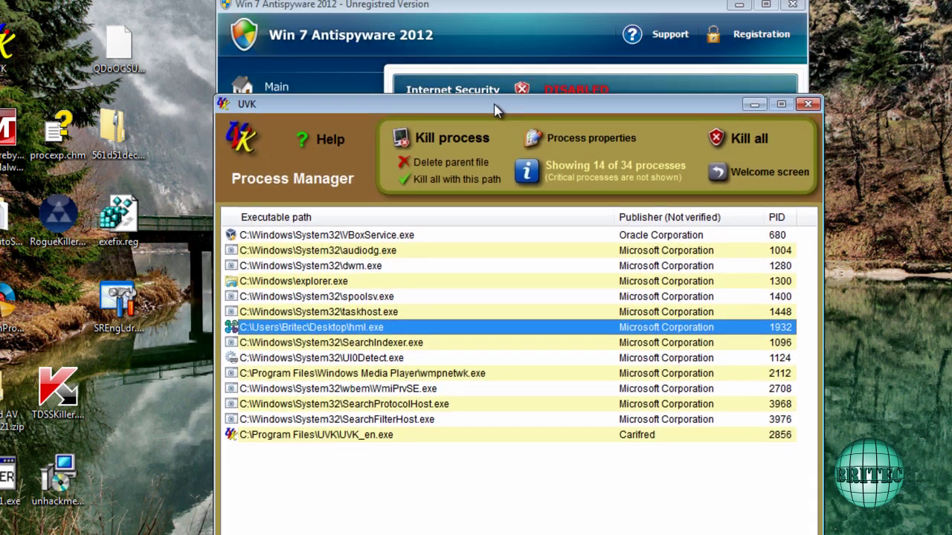
right_click(336, 333)
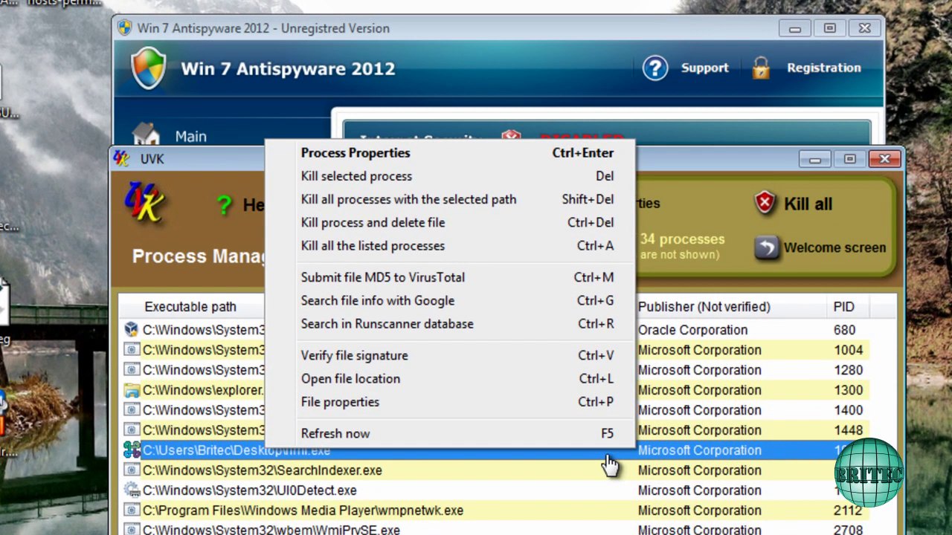
left_click(637, 341)
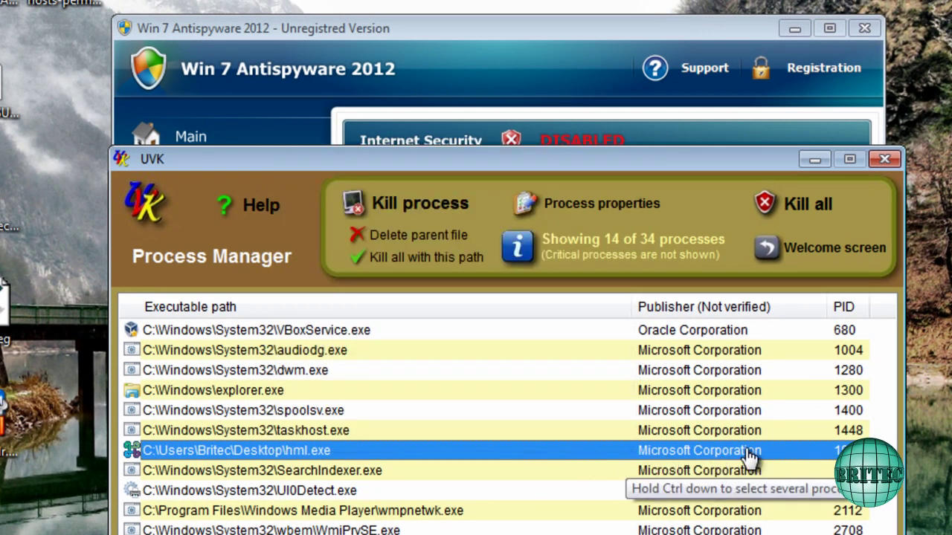
right_click(200, 452)
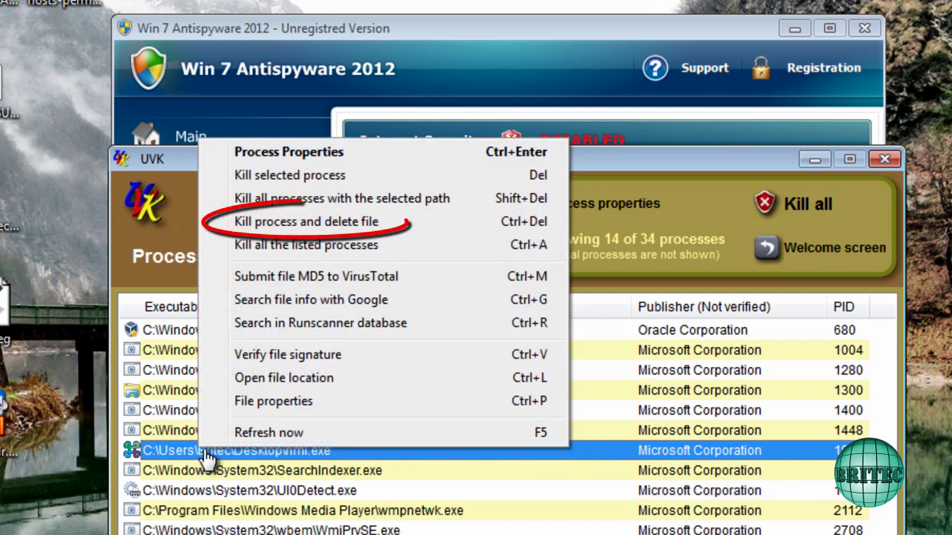
left_click(298, 227)
left_click(432, 520)
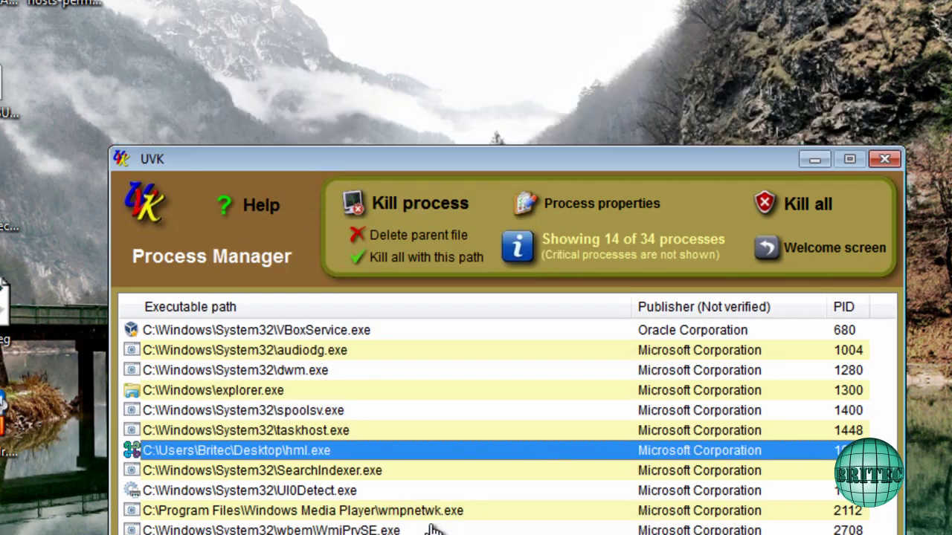
left_click(620, 519)
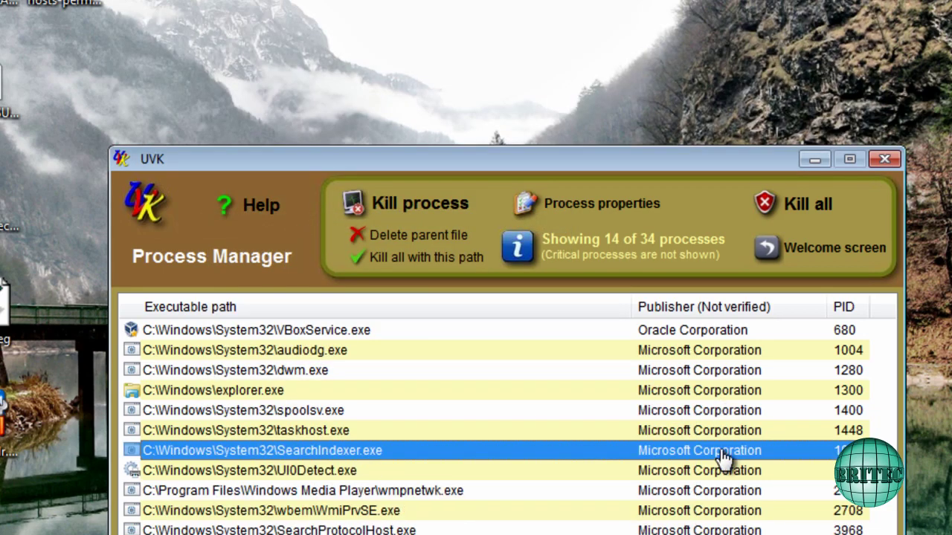
left_click(884, 159)
Try to start Task Manager from the desktop several times
right_click(463, 523)
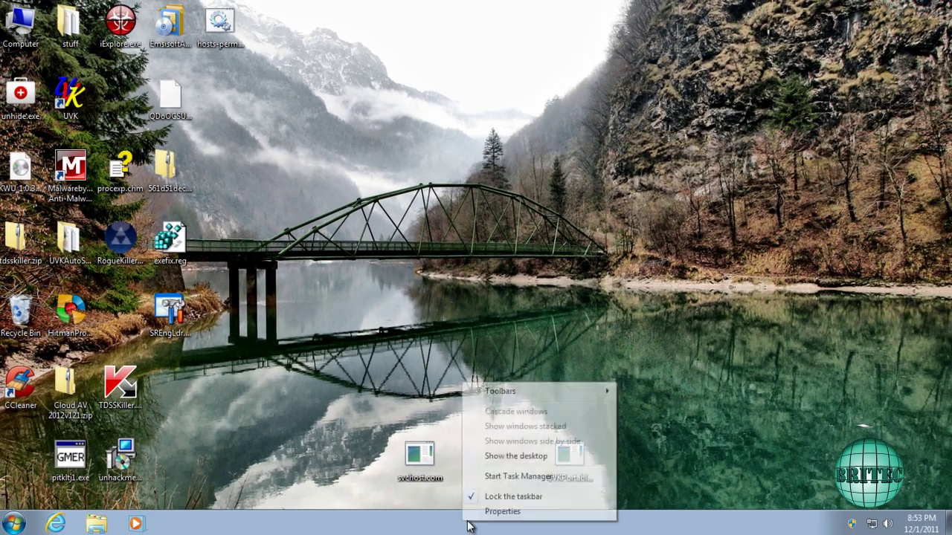
left_click(503, 475)
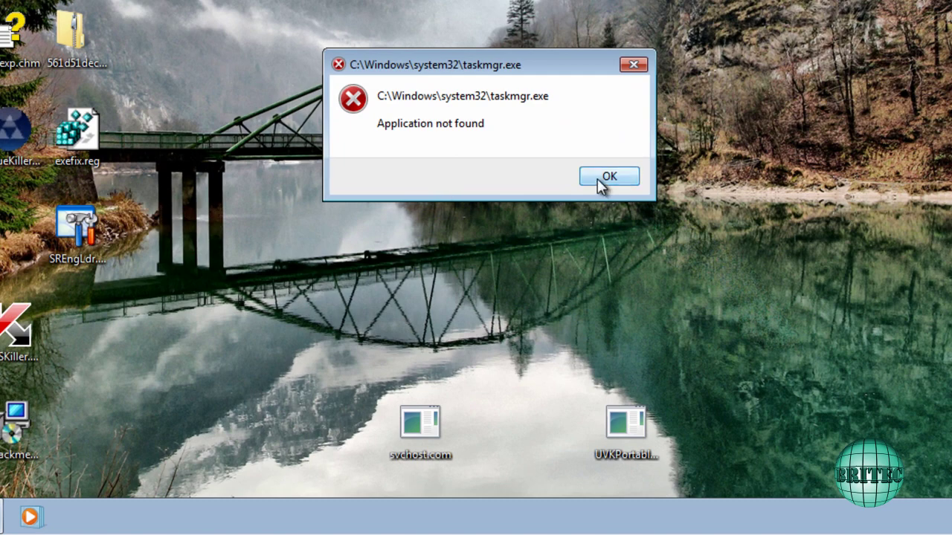
left_click(606, 179)
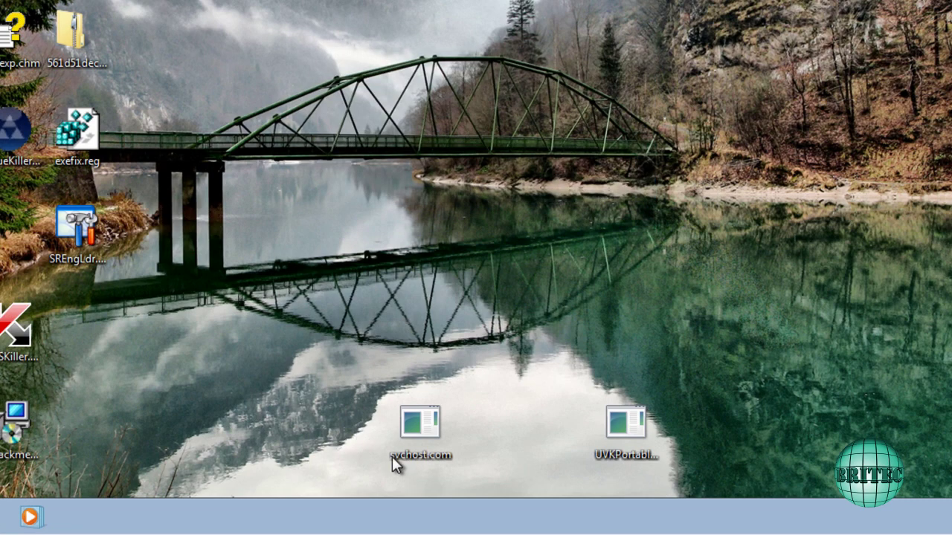
right_click(474, 527)
left_click(531, 459)
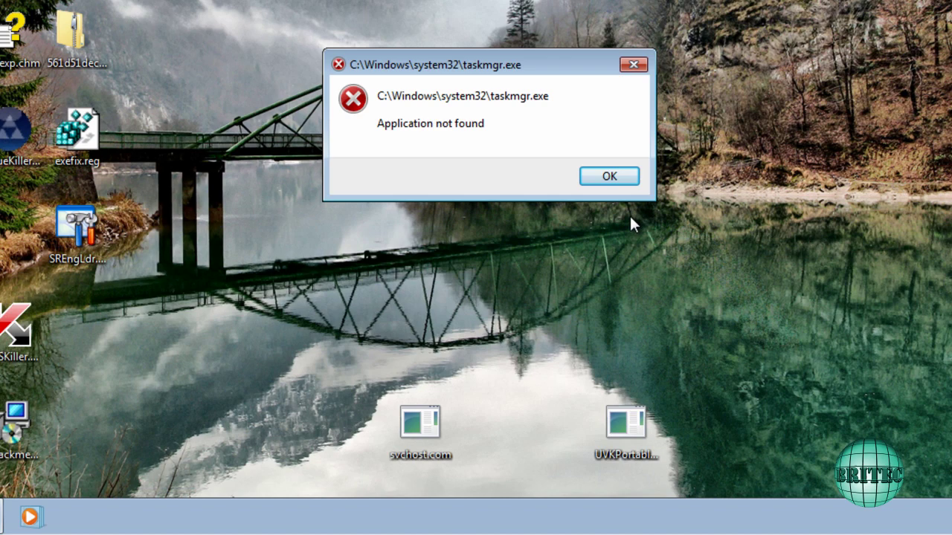
left_click(608, 178)
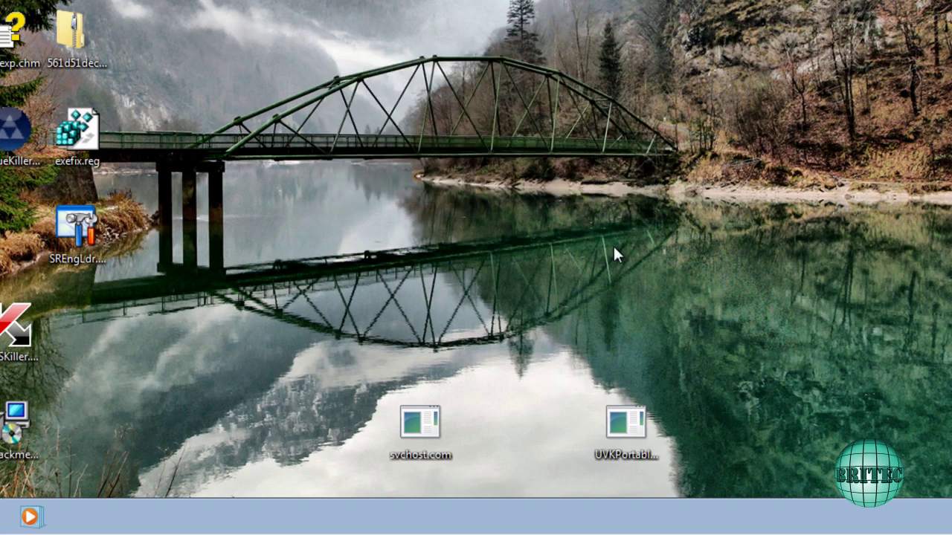
right_click(491, 524)
left_click(547, 446)
left_click(608, 179)
Move exefix.reg to the open middle of the desktop, view its registry entries in Notepad, and close it
left_click_drag(77, 128, 497, 100)
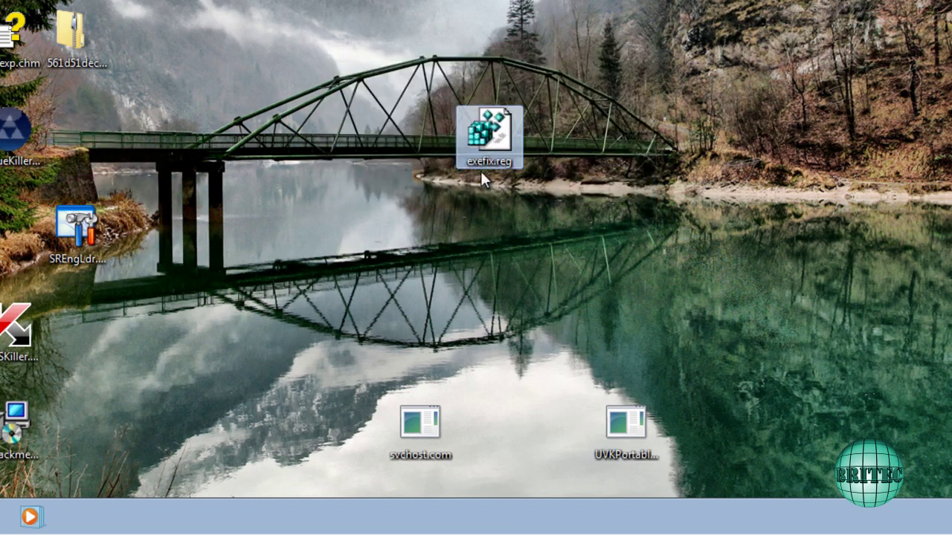
right_click(487, 138)
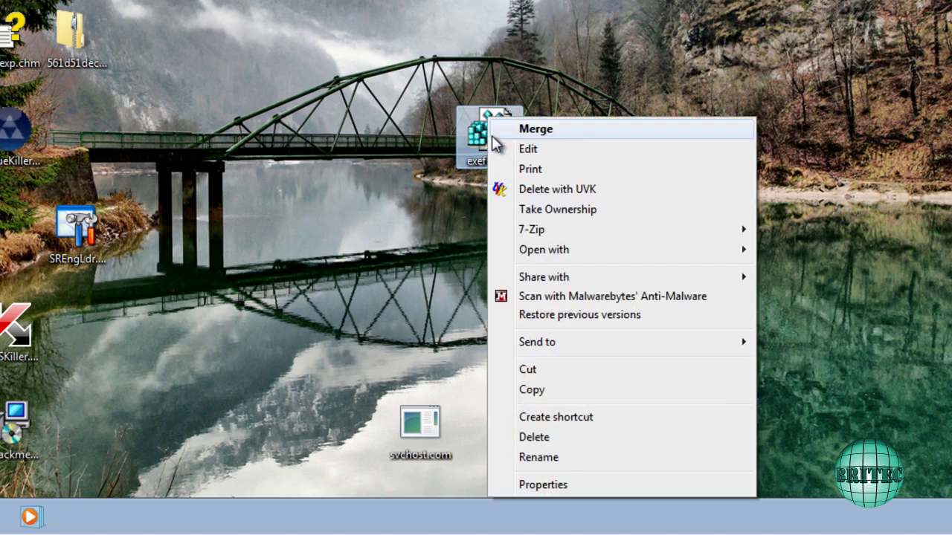
left_click(527, 151)
left_click(545, 180)
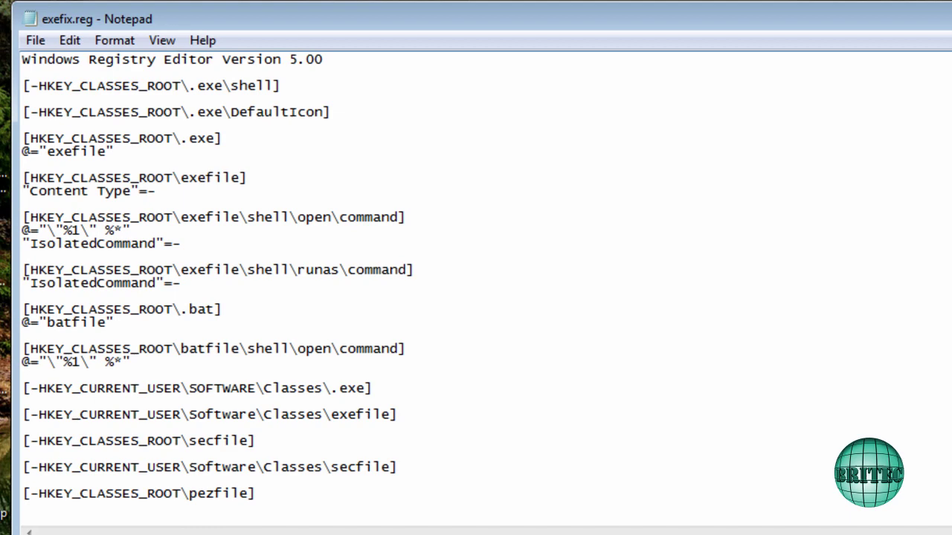
left_click_drag(23, 191, 405, 217)
left_click(405, 217)
scroll(405, 217, "down", 5)
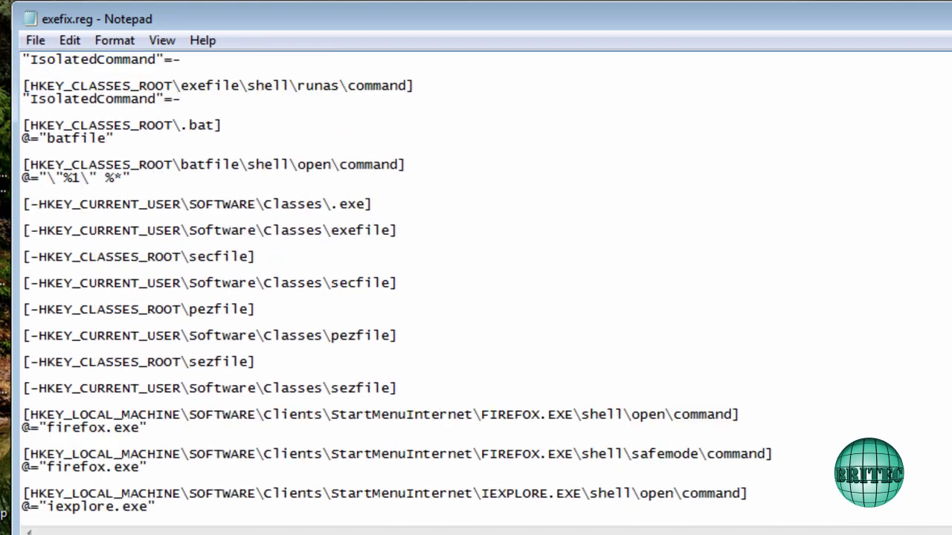
scroll(396, 283, "down", 1)
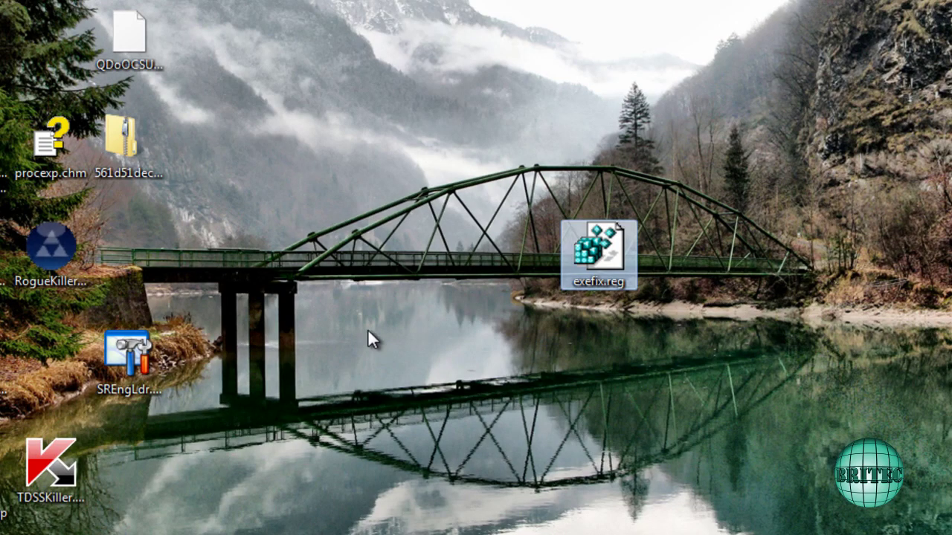
Place SREngLdr.EXE directly below exefix.reg on the desktop and select it
left_click_drag(133, 349, 594, 363)
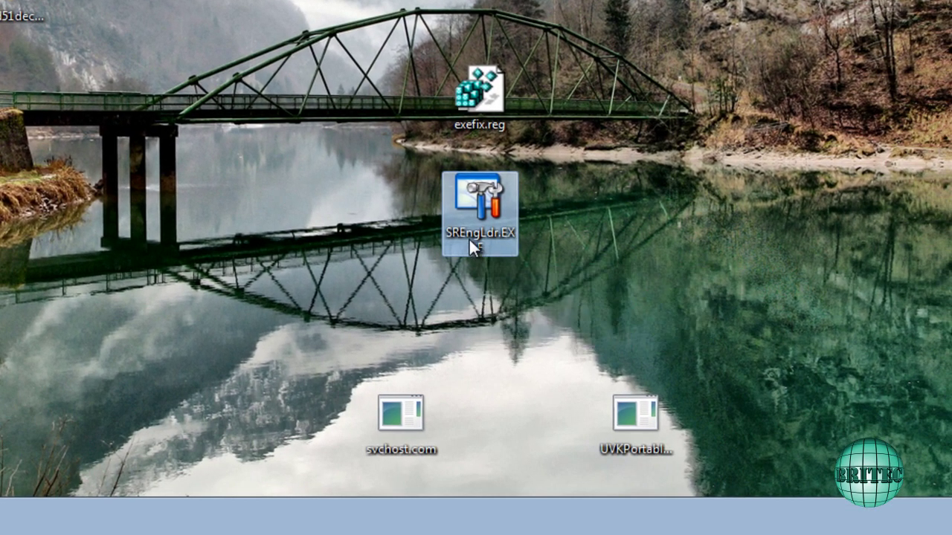
mouse_move(471, 240)
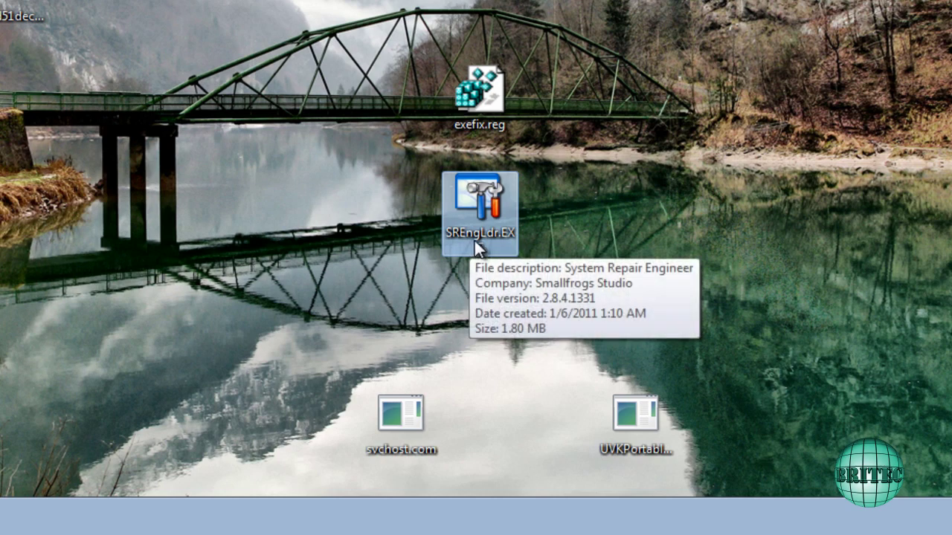
left_click(477, 229)
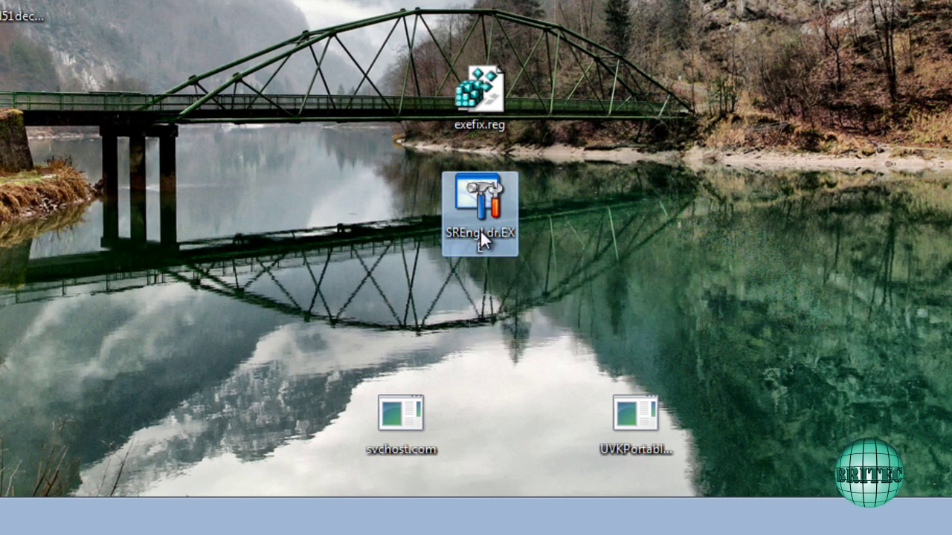
Try to run SREngLdr.EXE and dismiss the choice of a program to open it with
double_click(483, 209)
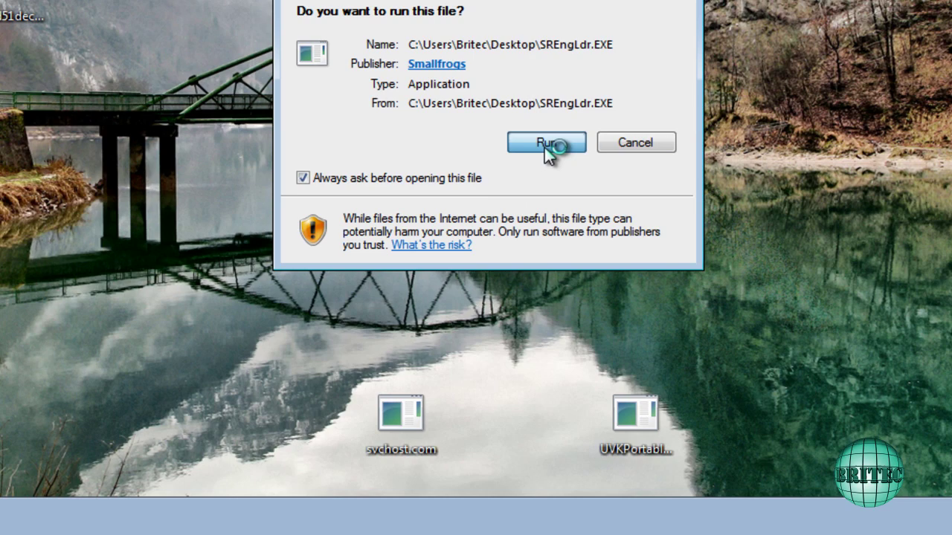
left_click(545, 145)
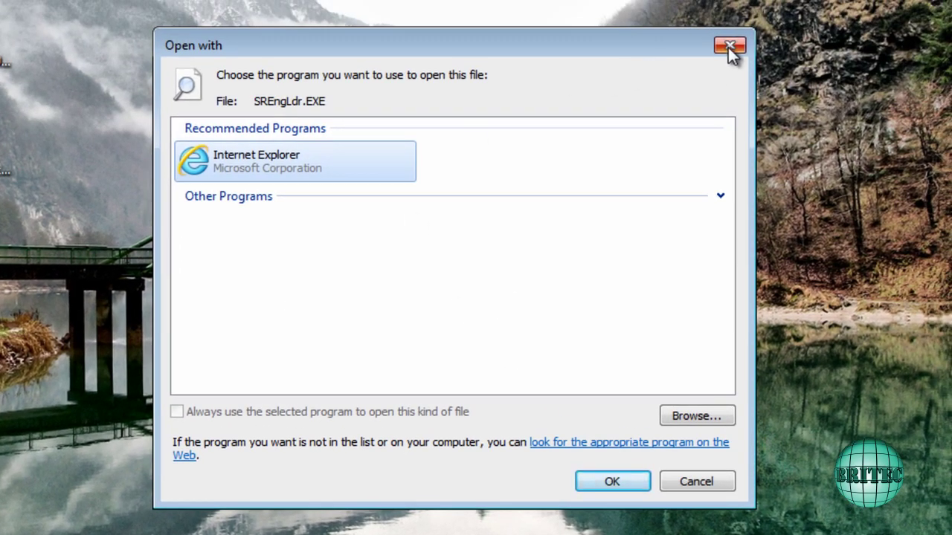
left_click(729, 47)
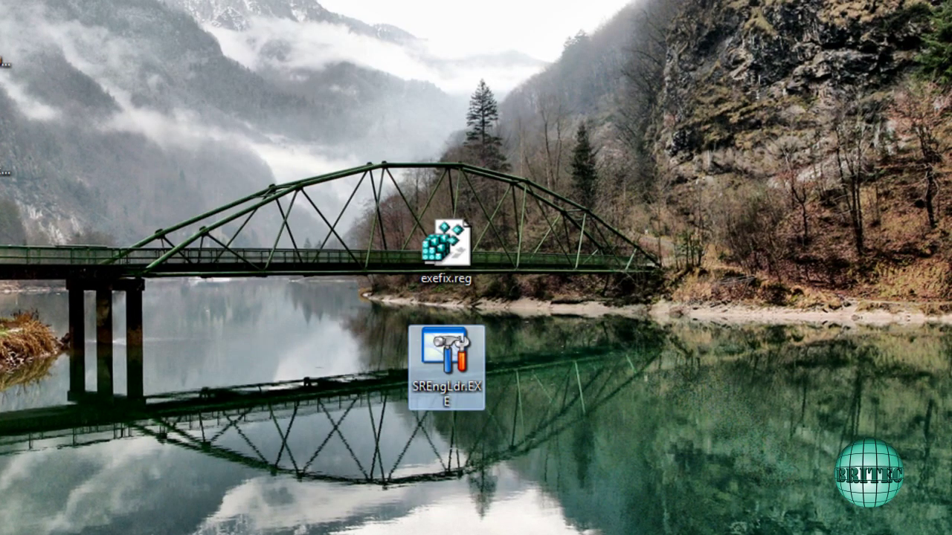
Rename SREngLdr.EXE to SREngLdr.com and accept the extension change
right_click(455, 387)
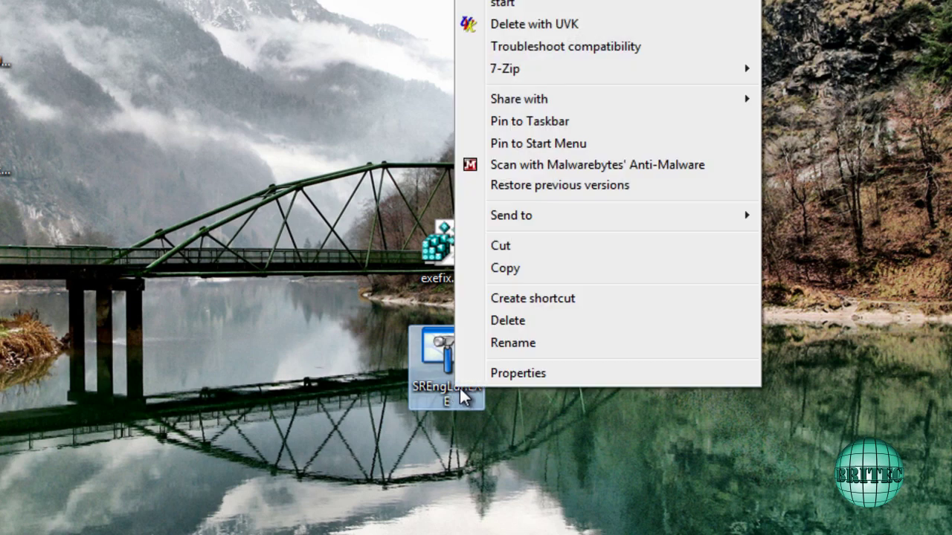
left_click(536, 345)
left_click_drag(469, 390, 480, 390)
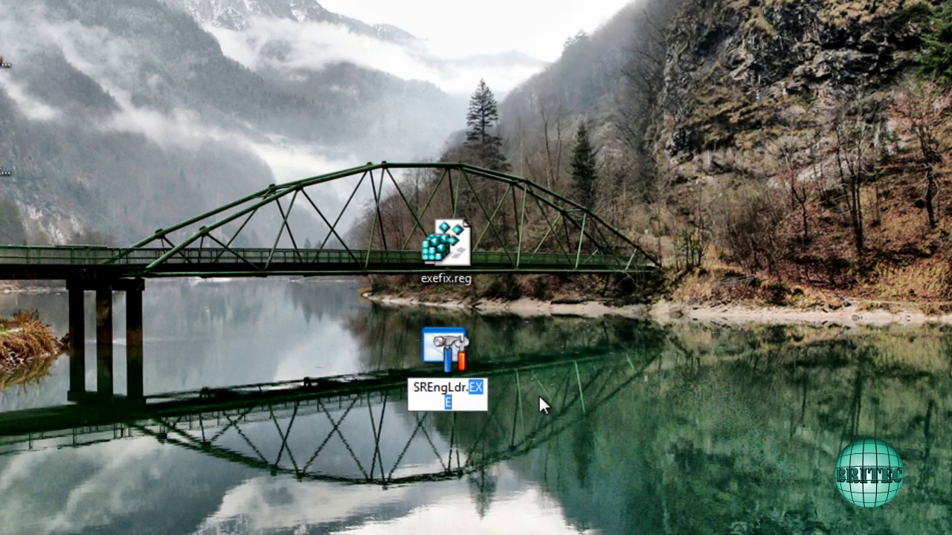
type("com")
key("Return")
left_click(542, 285)
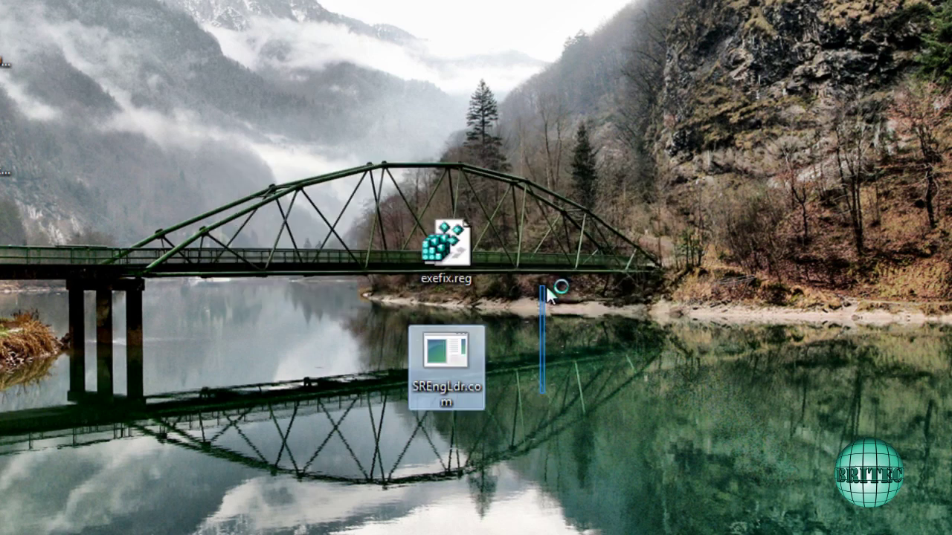
Run SREngLdr.com and bring up System Repair Engineer's file association repairs
double_click(449, 352)
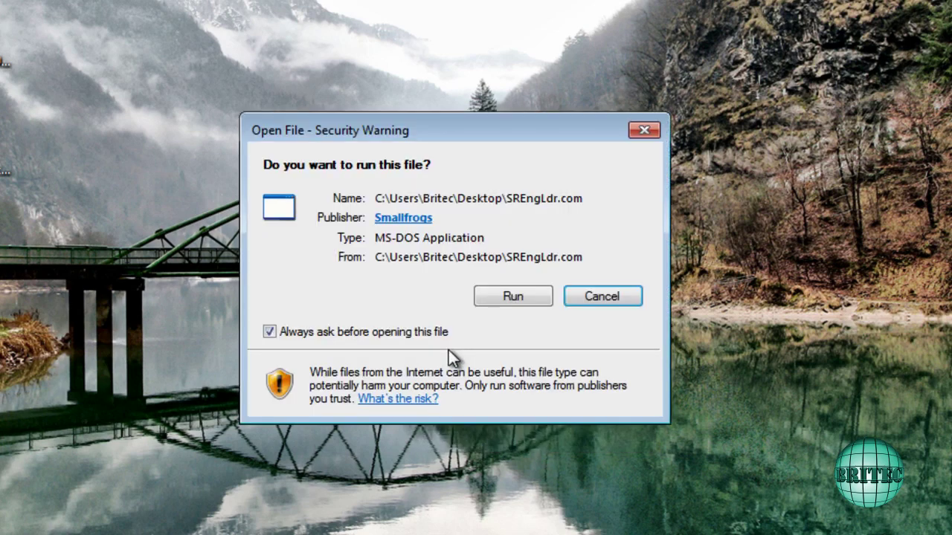
left_click(508, 293)
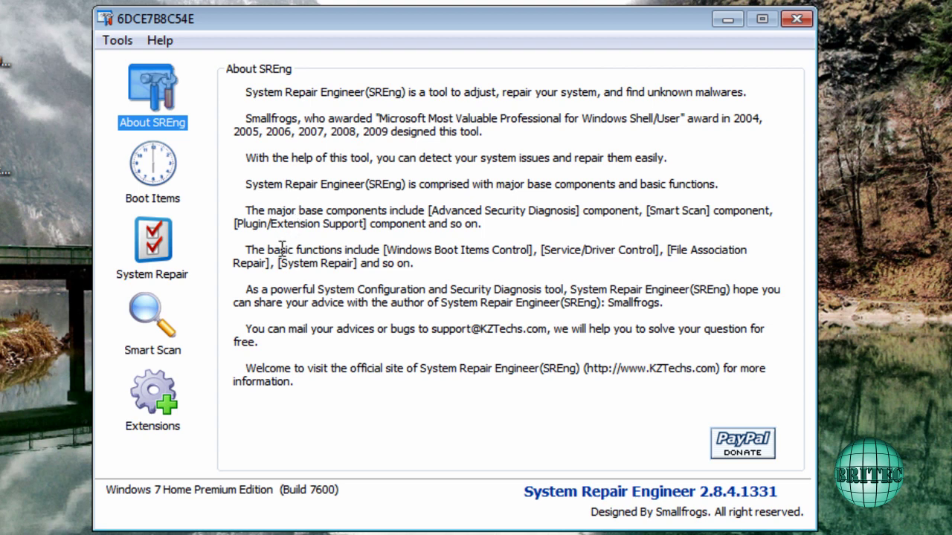
left_click(159, 257)
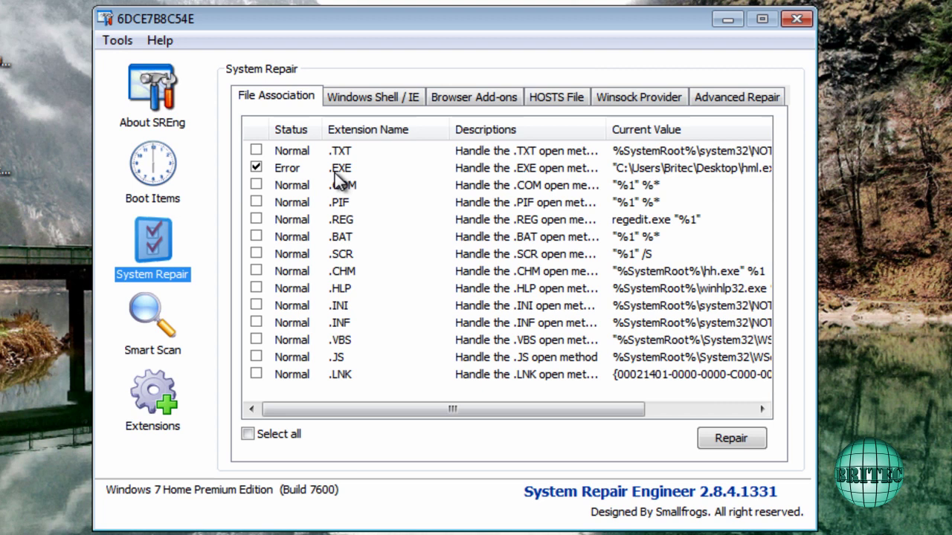
Inspect the current association values, repair the .EXE file association, and close System Repair Engineer
left_click_drag(505, 410, 603, 410)
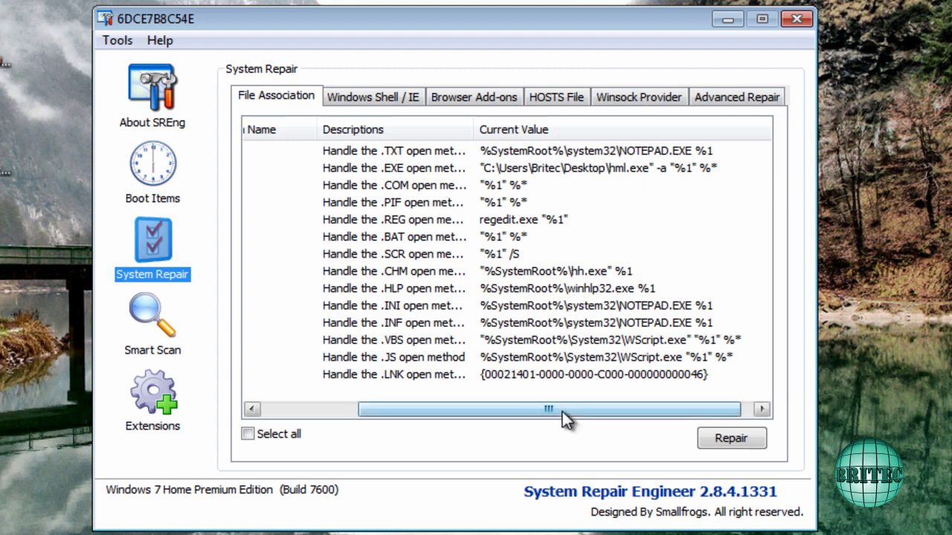
left_click_drag(562, 411, 433, 415)
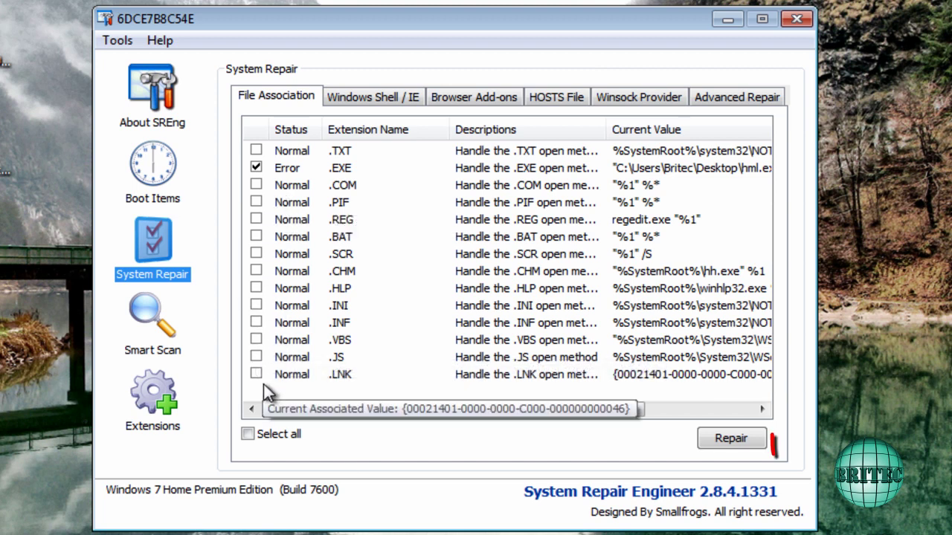
left_click(729, 439)
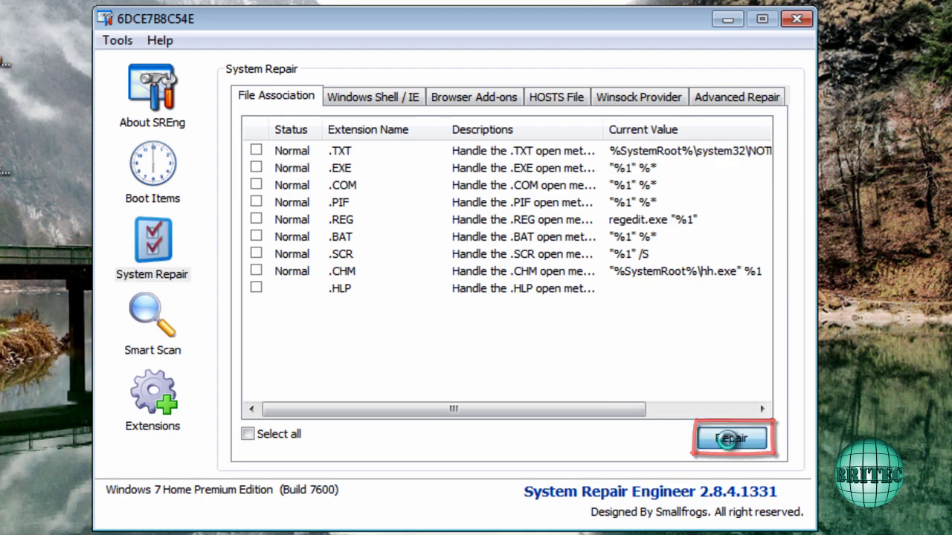
left_click(793, 21)
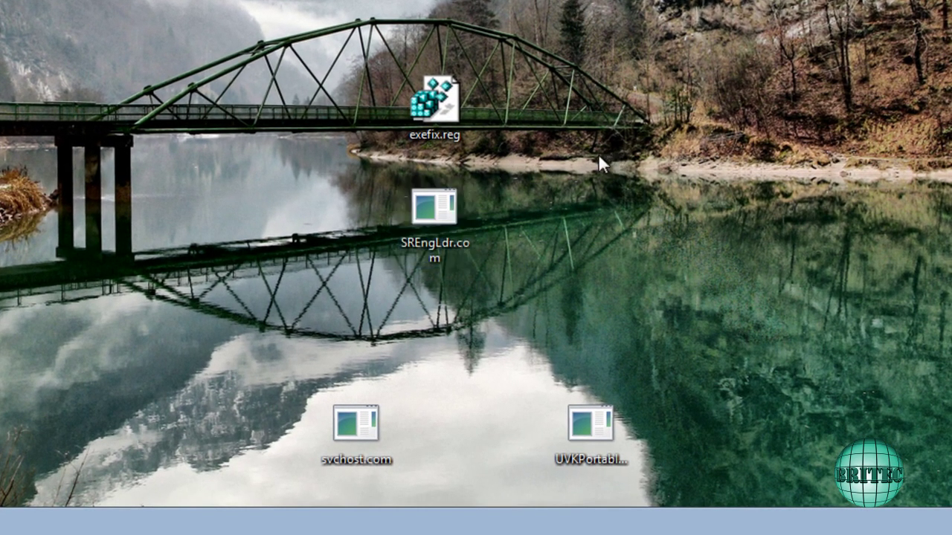
Test that programs launch again with Internet Explorer, and close the browser
right_click(403, 526)
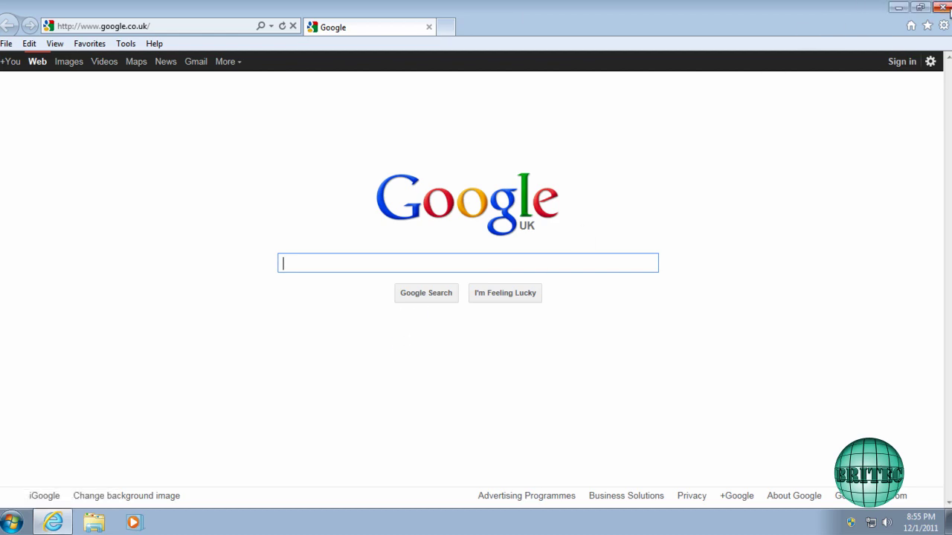
left_click(941, 7)
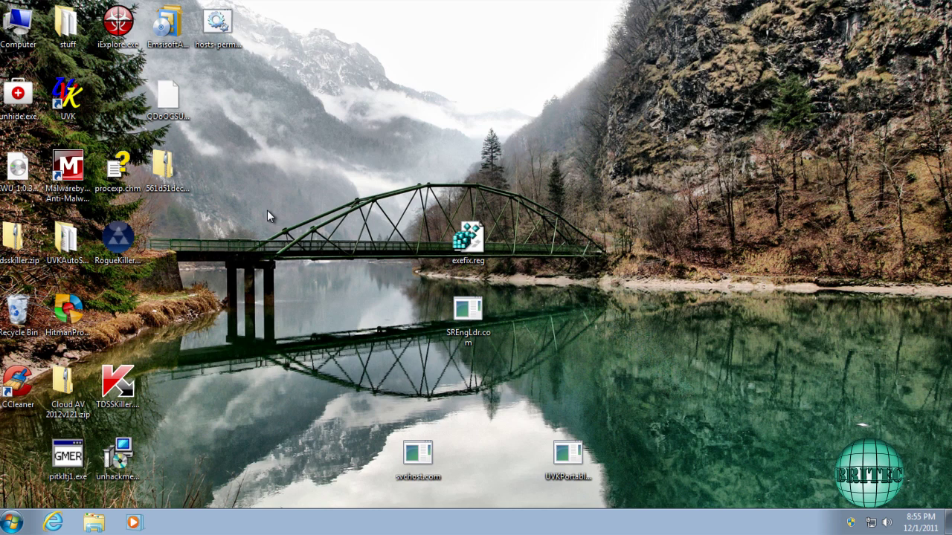
Move the Emsisoft installer onto the open desktop, run it, and install Emsisoft Anti-Malware after accepting the license agreement
left_click_drag(167, 26, 569, 251)
double_click(569, 245)
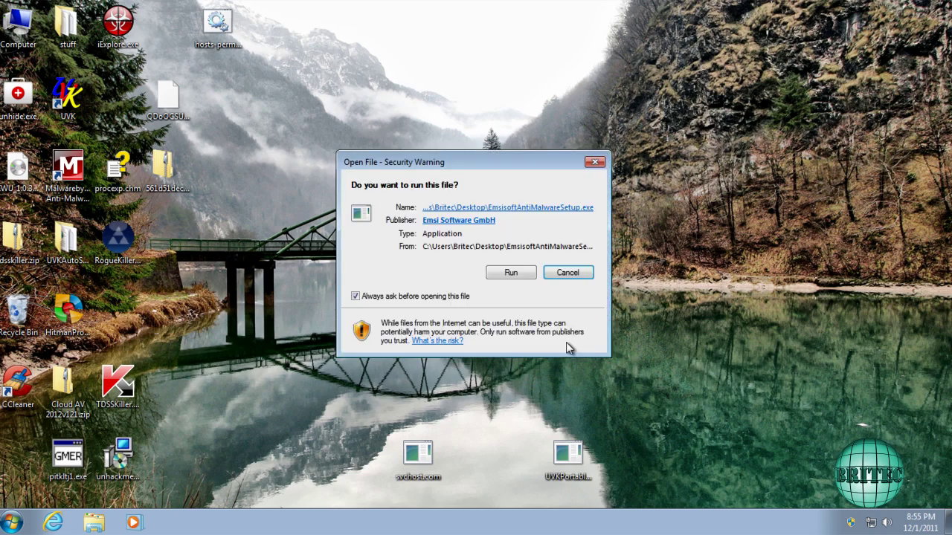
left_click(520, 277)
left_click(487, 290)
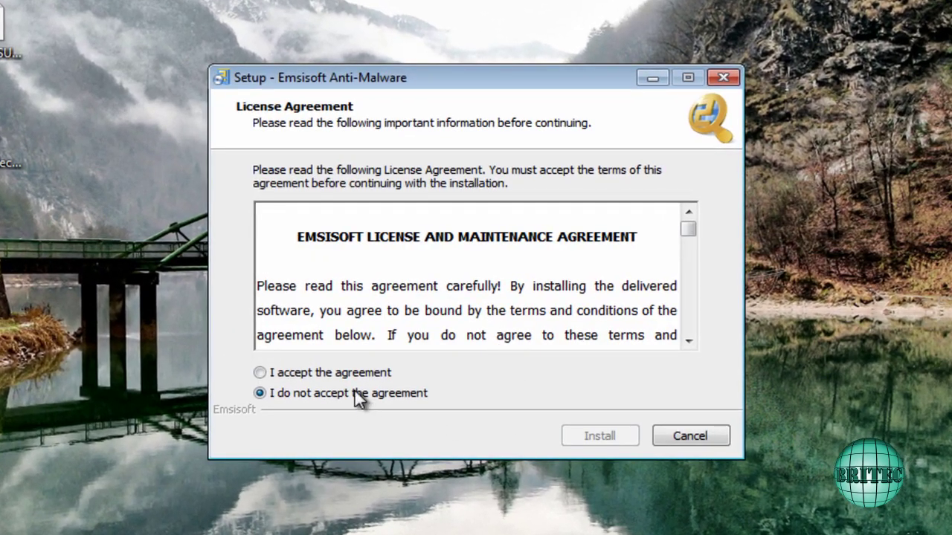
left_click(350, 372)
left_click(595, 436)
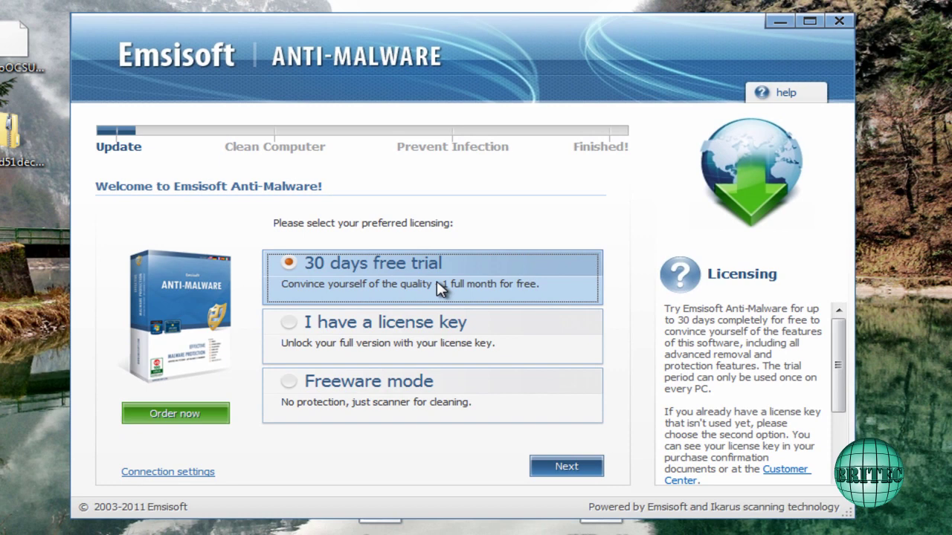
Start Emsisoft's online update with the 30 days free trial, and check for updates in Malwarebytes' Anti-Malware
left_click(578, 473)
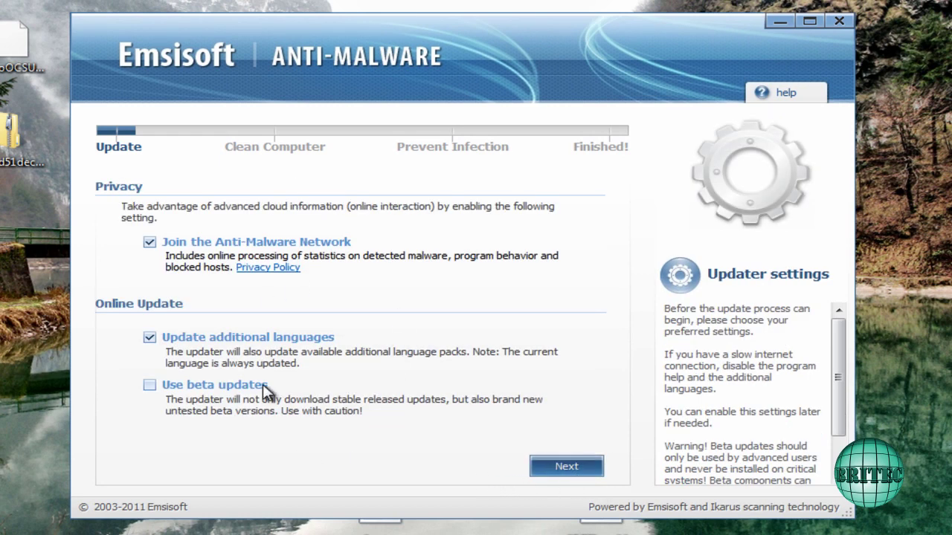
left_click(562, 470)
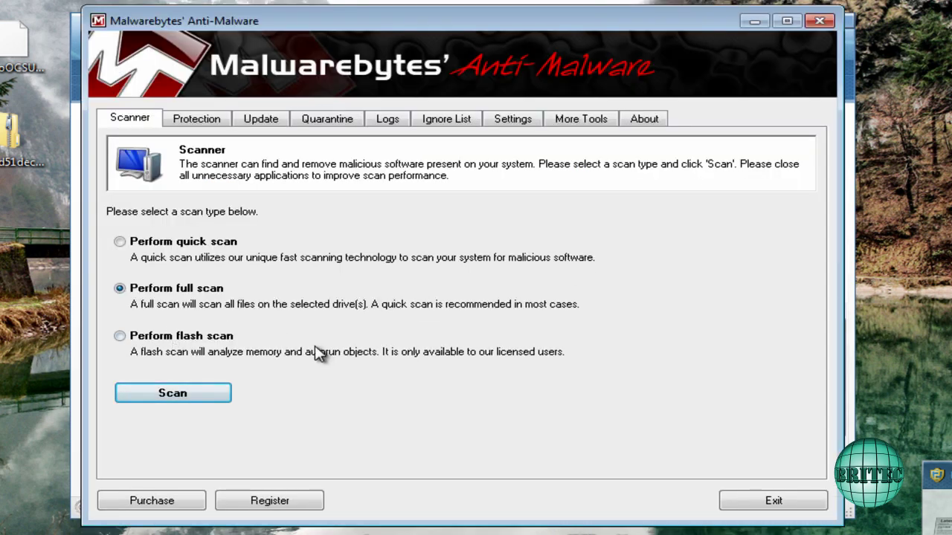
left_click(254, 123)
left_click(180, 300)
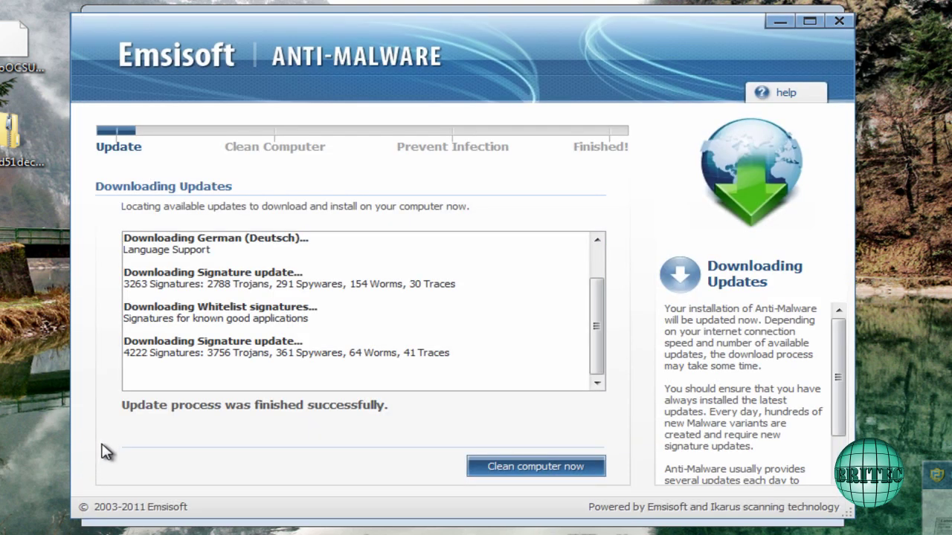
left_click(514, 469)
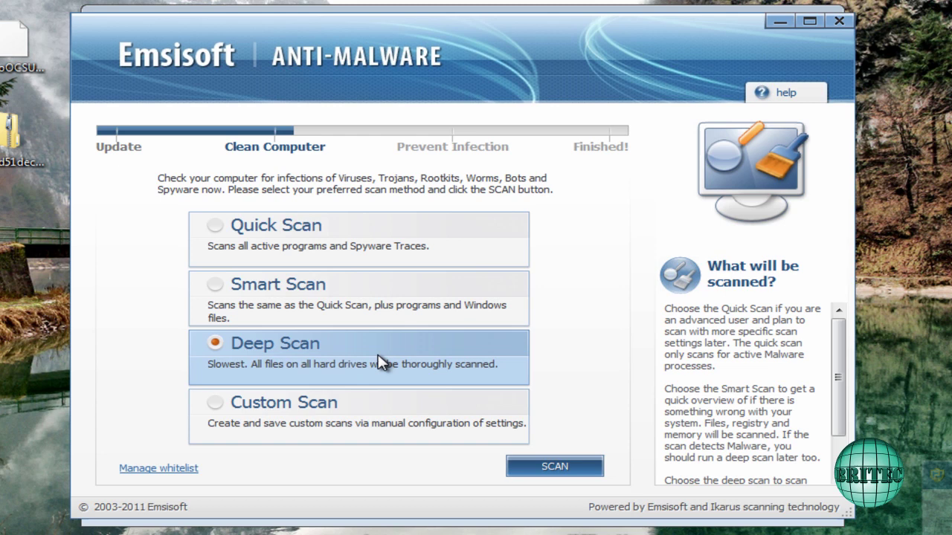
left_click(216, 227)
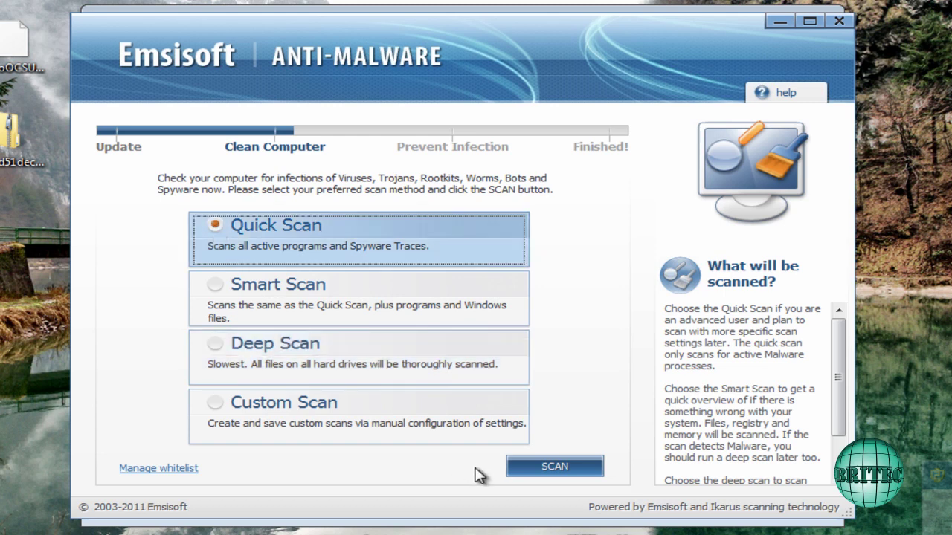
left_click(543, 465)
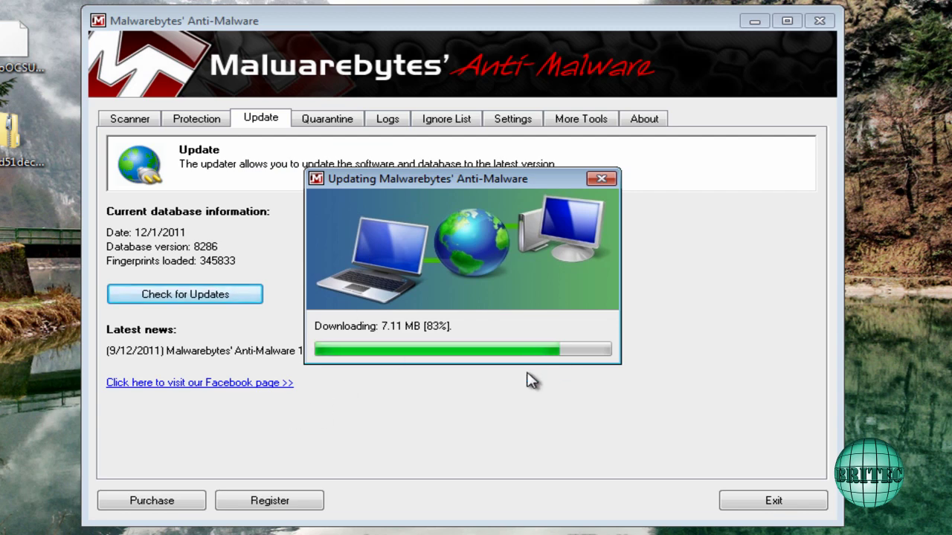
Start a full scan of drive C: in Malwarebytes' Anti-Malware
left_click(132, 121)
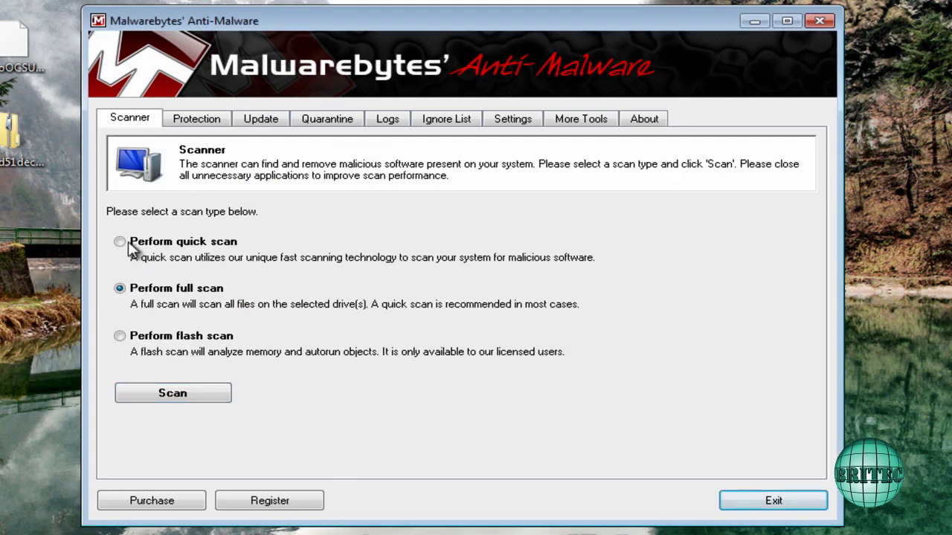
left_click(184, 401)
left_click(626, 389)
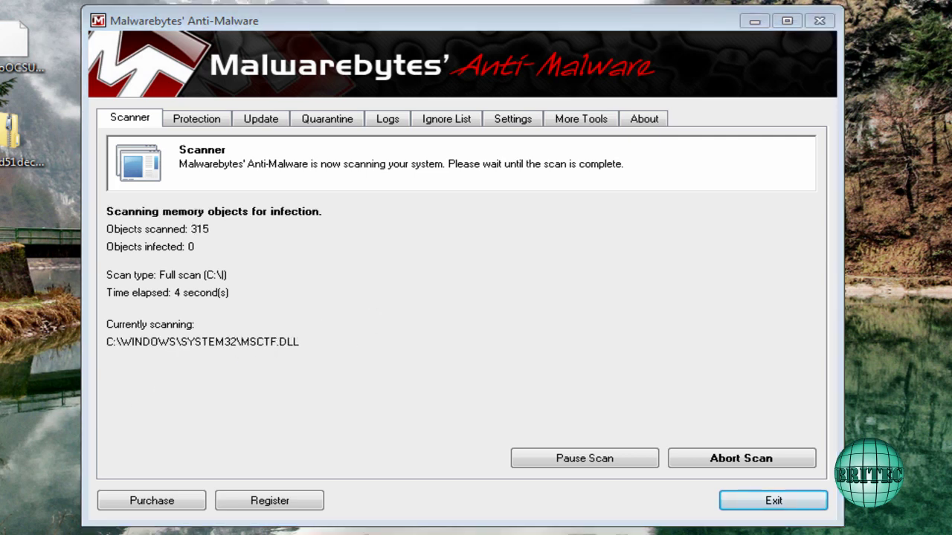
Run Kaspersky TDSSKiller, scan the computer for rootkits, and close the utility
left_click(513, 272)
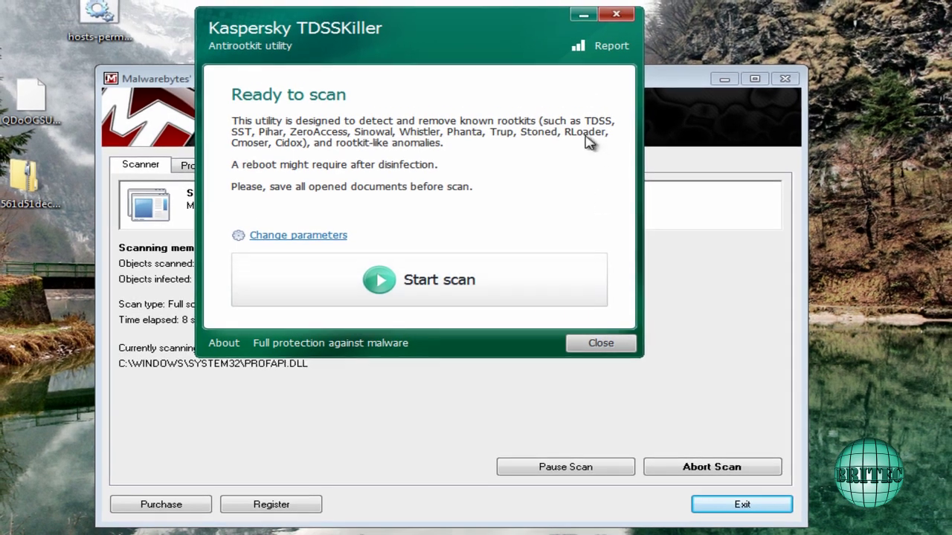
left_click(347, 30)
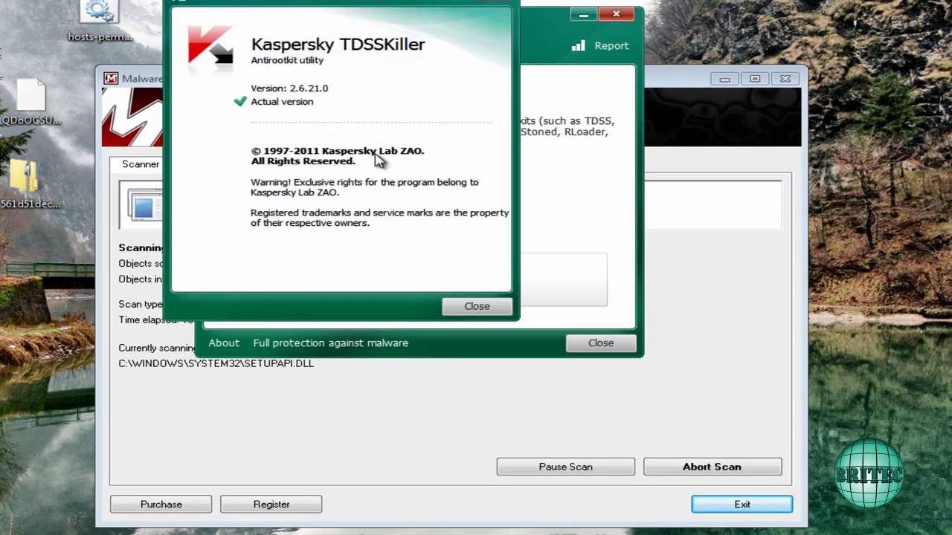
left_click(476, 305)
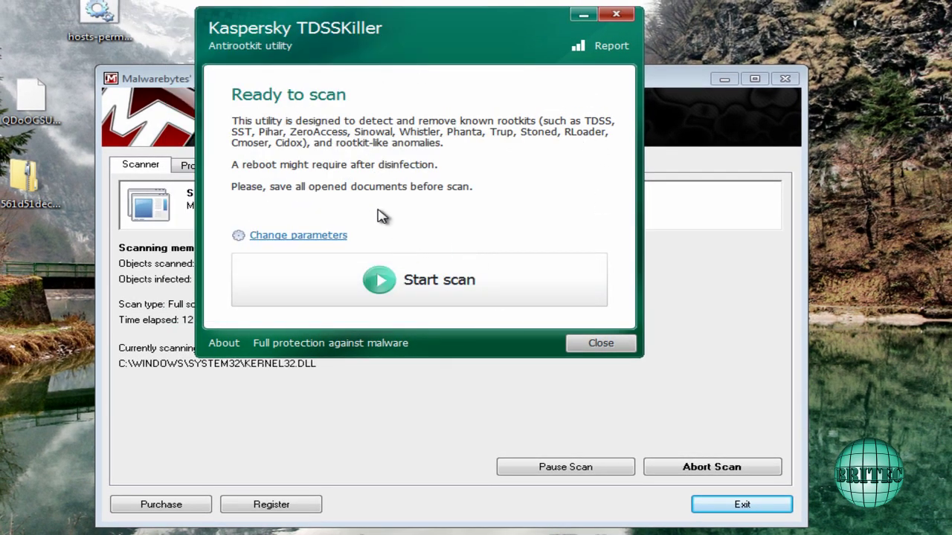
left_click_drag(406, 38, 432, 105)
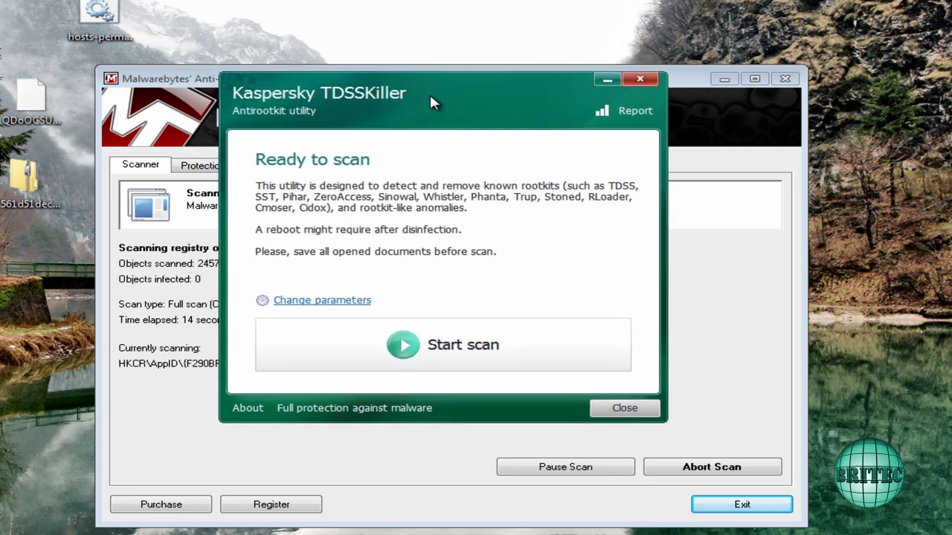
left_click(433, 347)
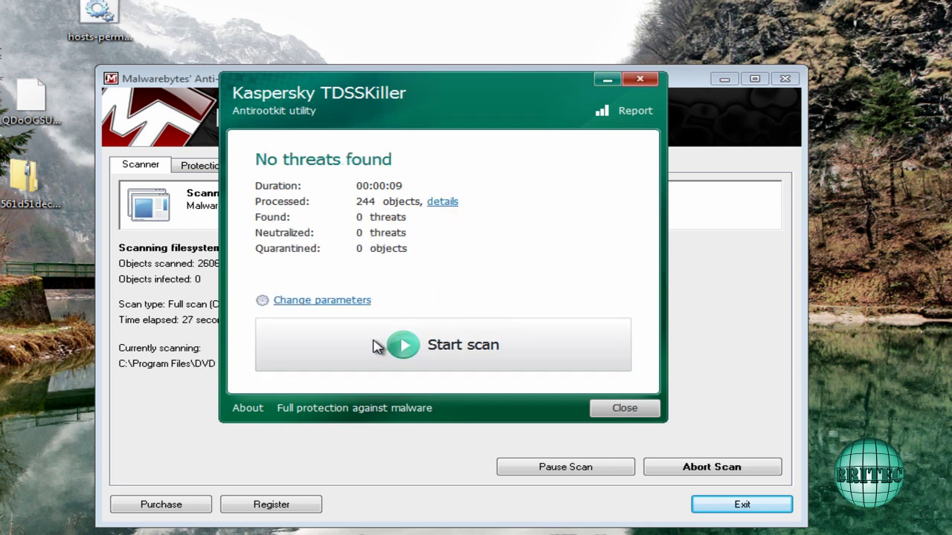
left_click(637, 80)
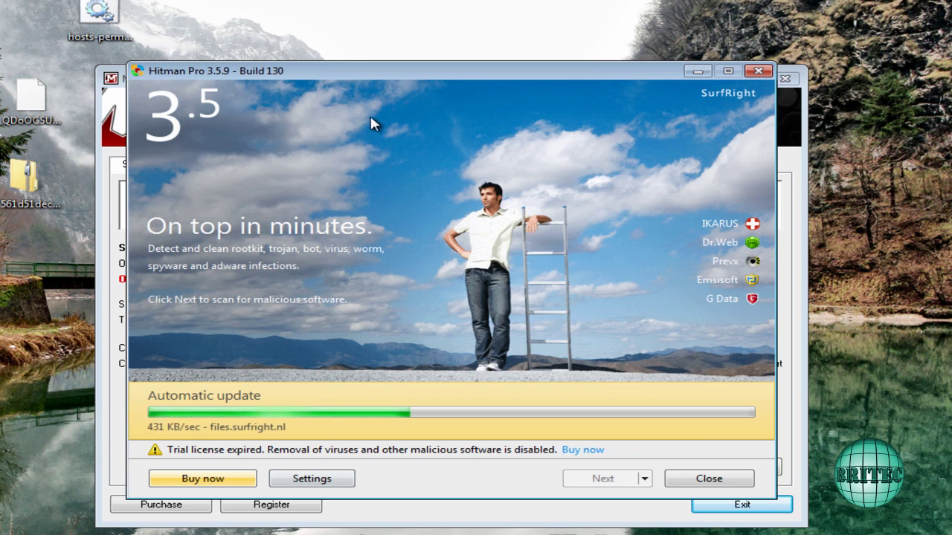
Let Hitman Pro 3.5.9 finish its automatic update, and close it without scanning
left_click_drag(398, 78, 389, 97)
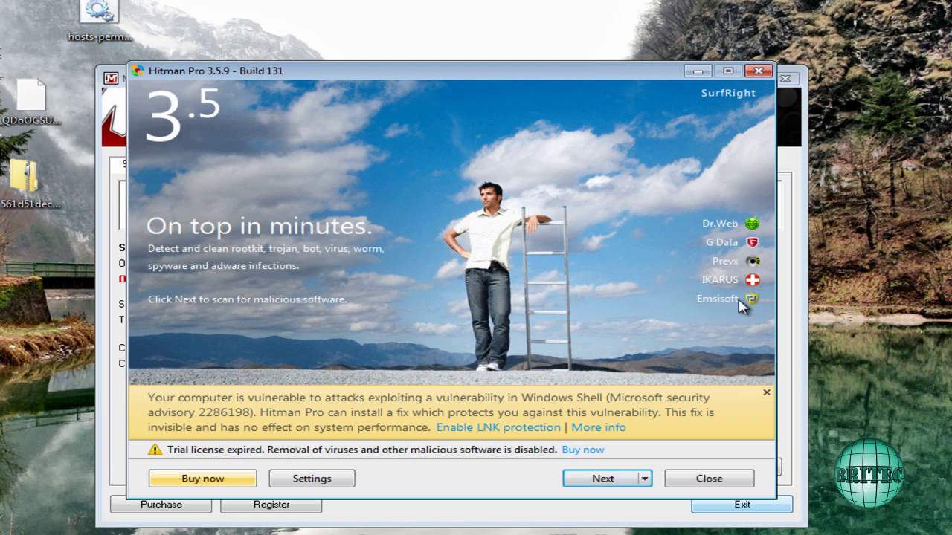
left_click(710, 480)
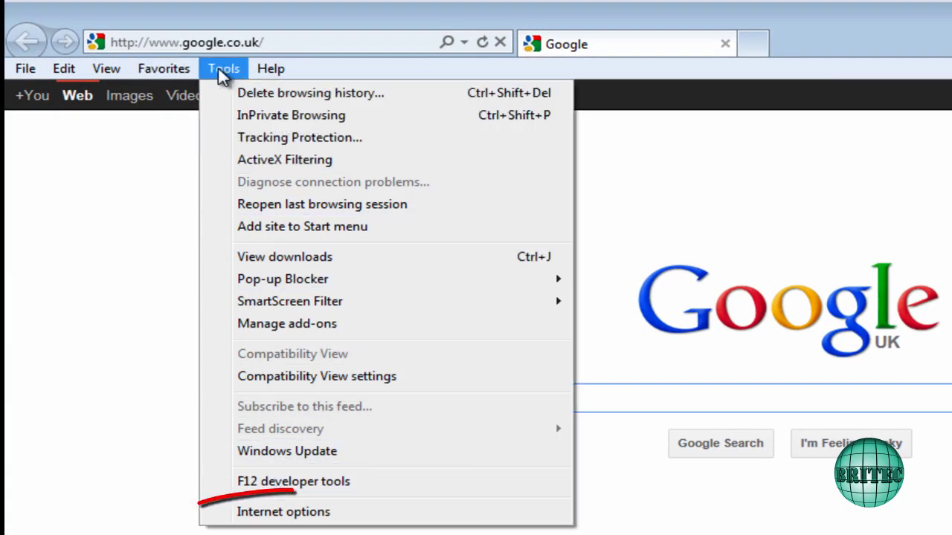
Inspect the proxy server settings for the LAN in Internet Explorer's Internet Options, and cancel both dialogs
left_click(275, 512)
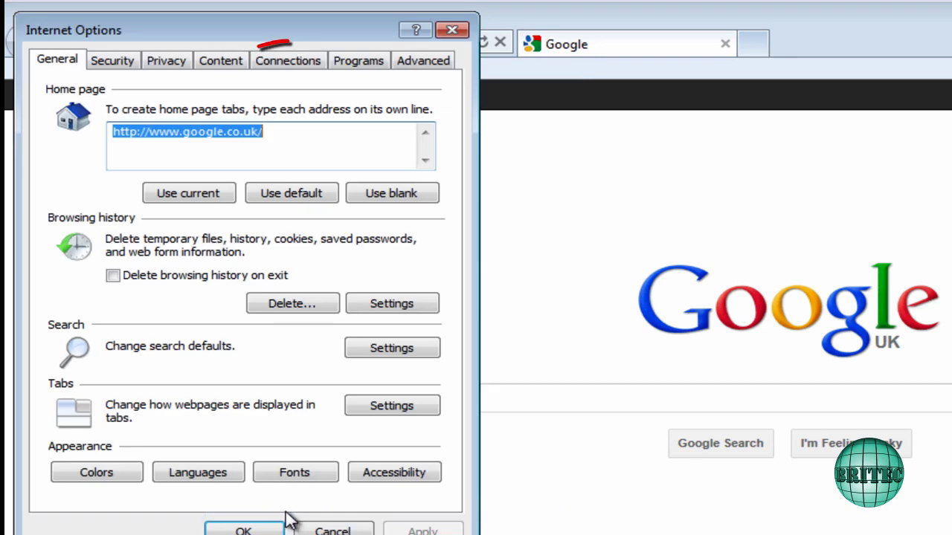
left_click(275, 69)
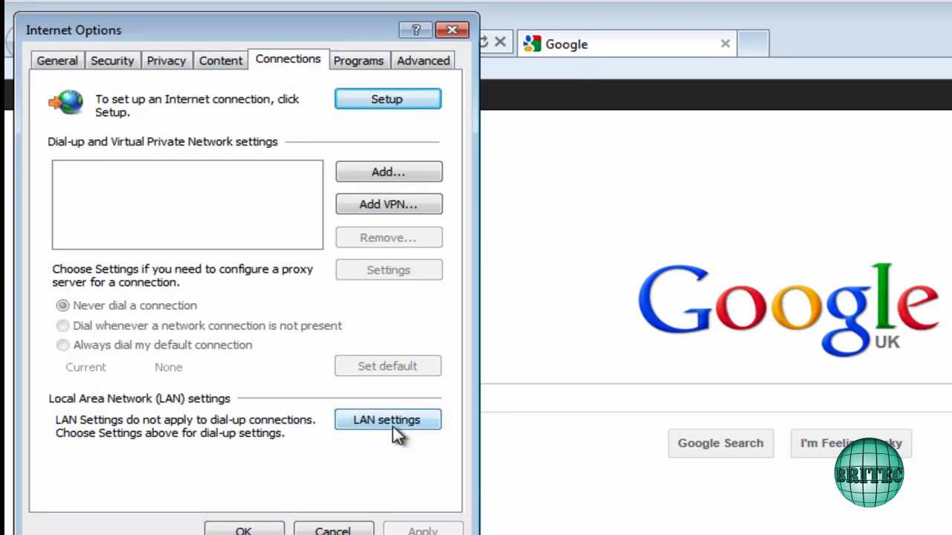
left_click(395, 421)
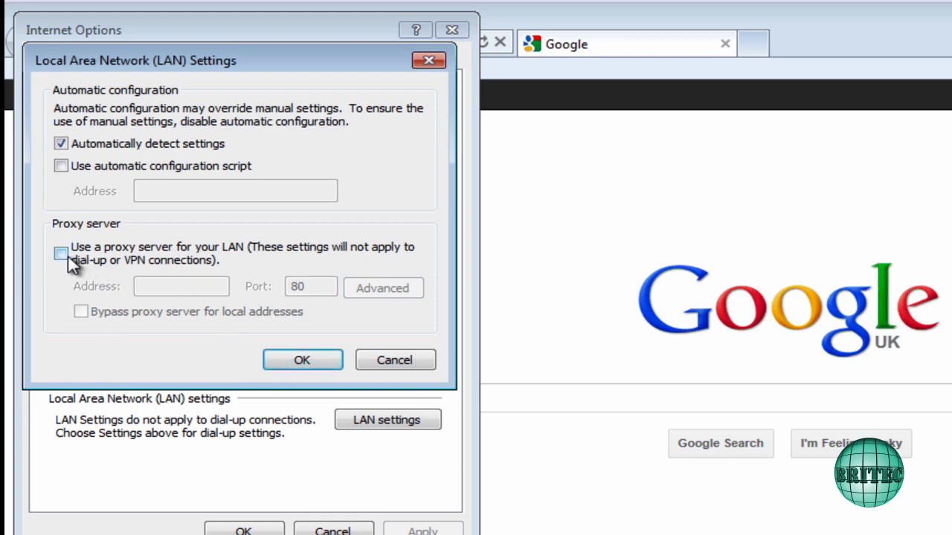
left_click(389, 362)
left_click(341, 526)
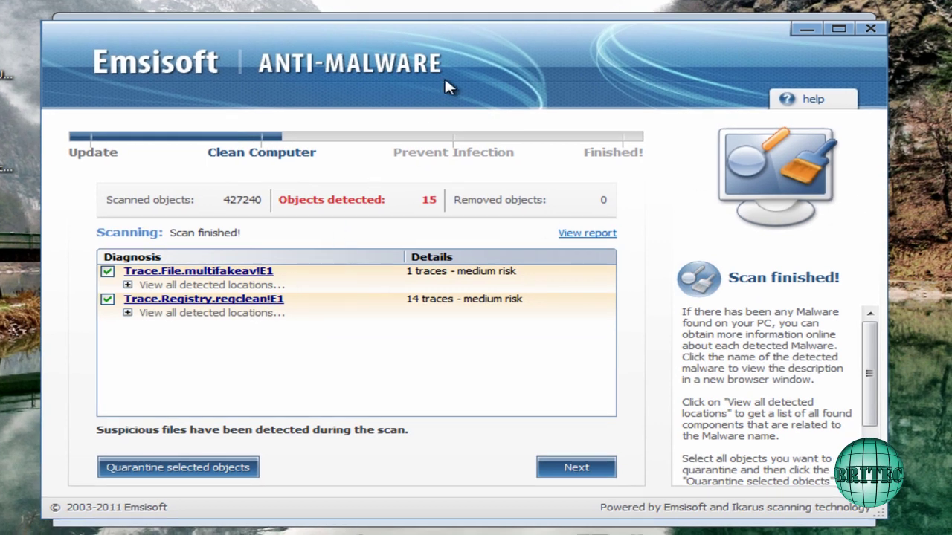
Minimize Emsisoft Anti-Malware and look over System Repair Engineer's Smart Scan, System Repair and Extensions sections
left_click(805, 30)
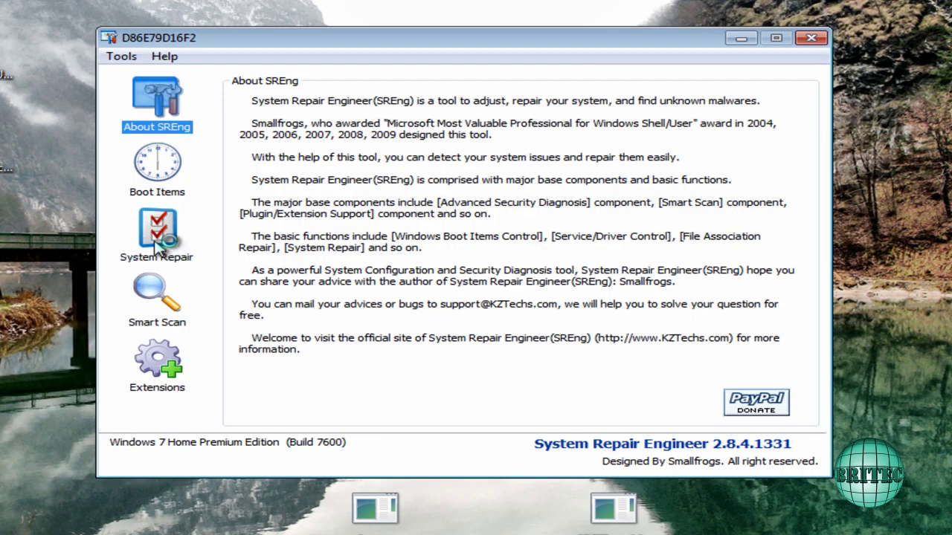
left_click(158, 305)
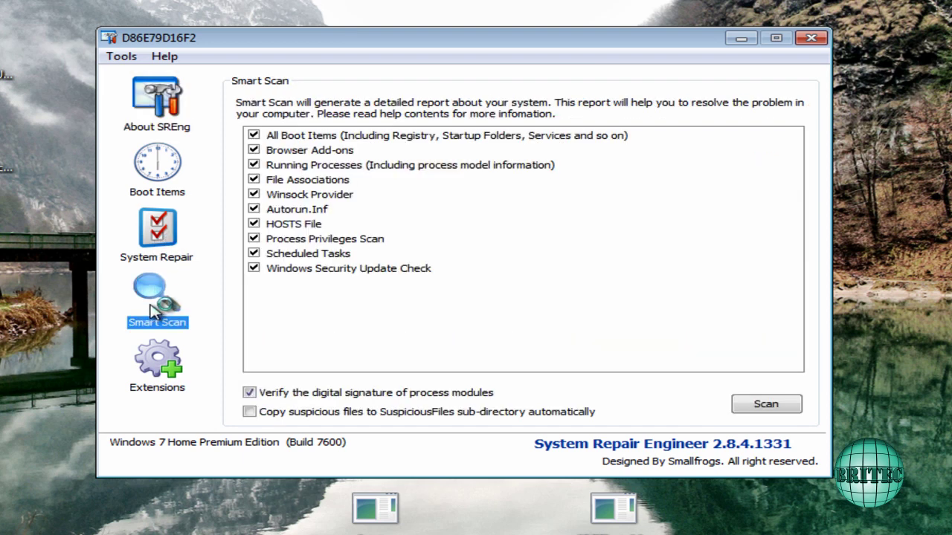
left_click(162, 251)
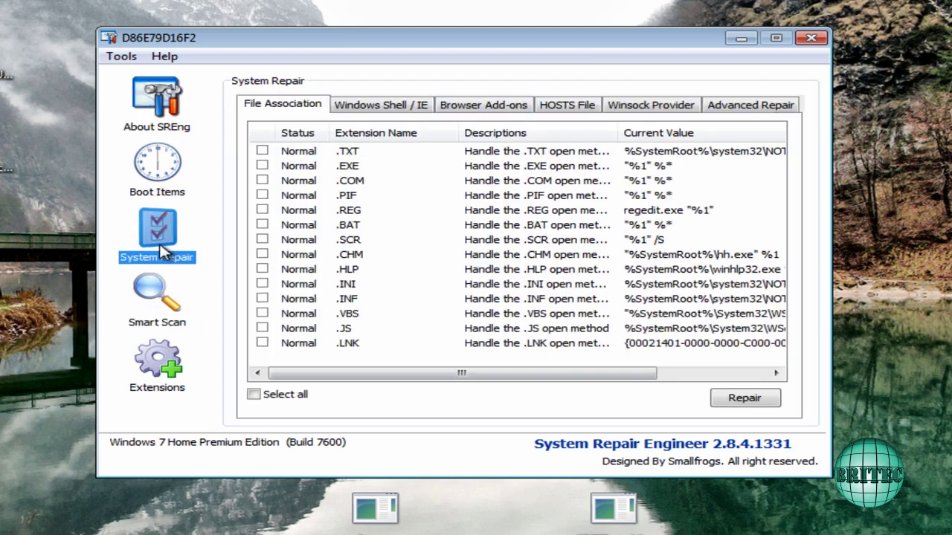
left_click(165, 370)
left_click(639, 328)
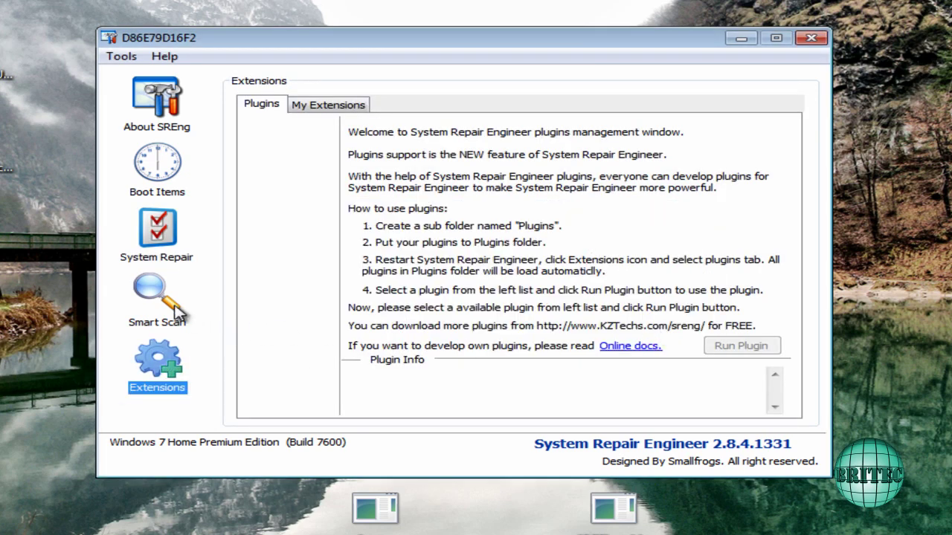
Examine System Repair Engineer's boot items, covering registry entries, startup folders, scheduled tasks, services and Boot.ini
left_click(159, 130)
left_click(157, 187)
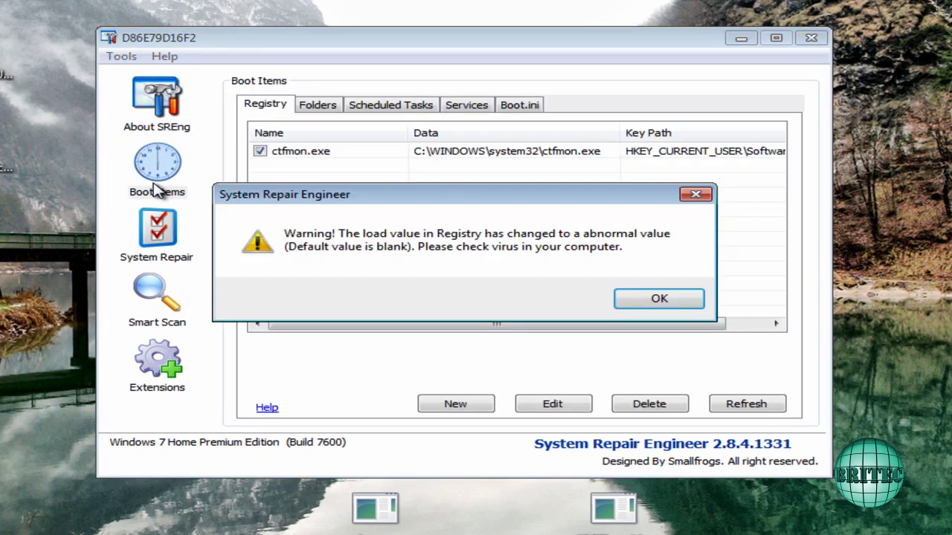
left_click(695, 299)
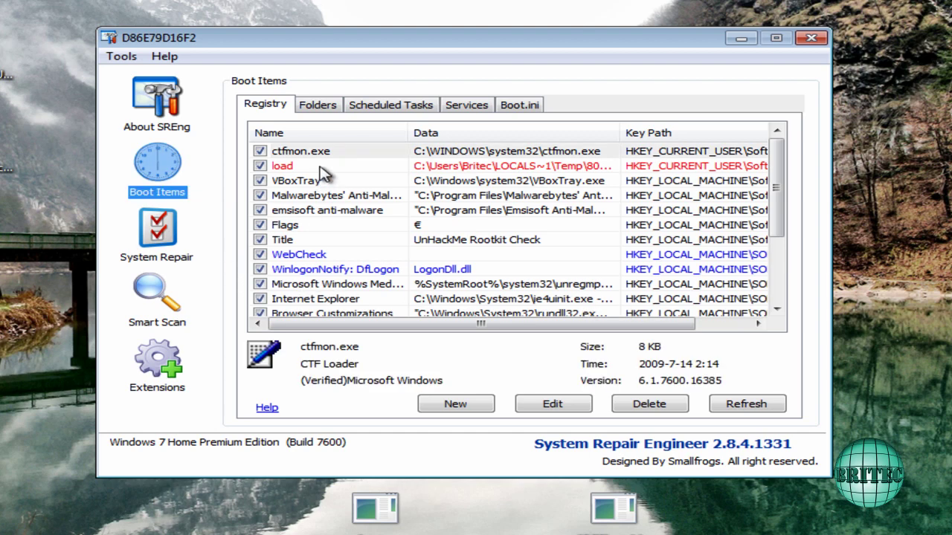
left_click(332, 113)
left_click(415, 112)
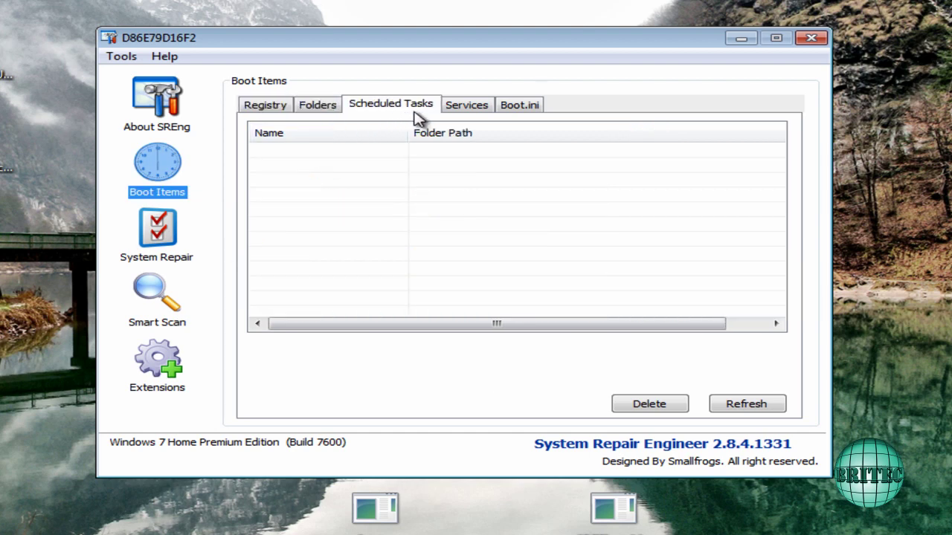
left_click(466, 105)
left_click(519, 105)
Review the Windows Shell / IE, Browser Add-ons, HOSTS File and Advanced Repair options, and close System Repair Engineer
left_click(165, 253)
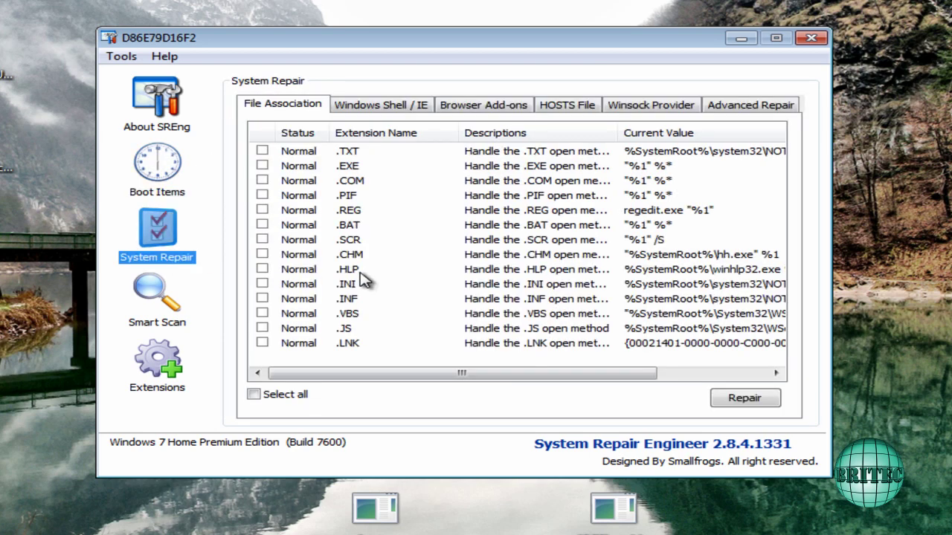
left_click(383, 105)
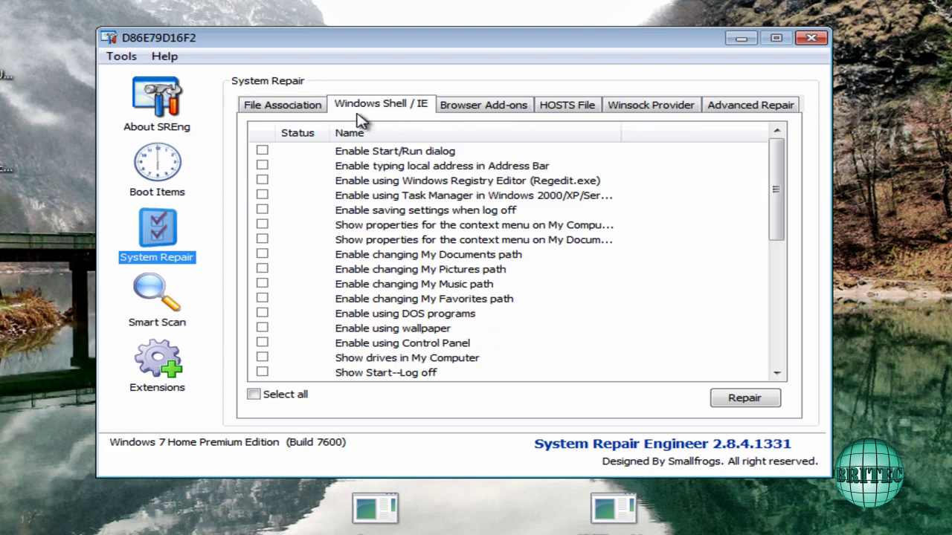
left_click(496, 112)
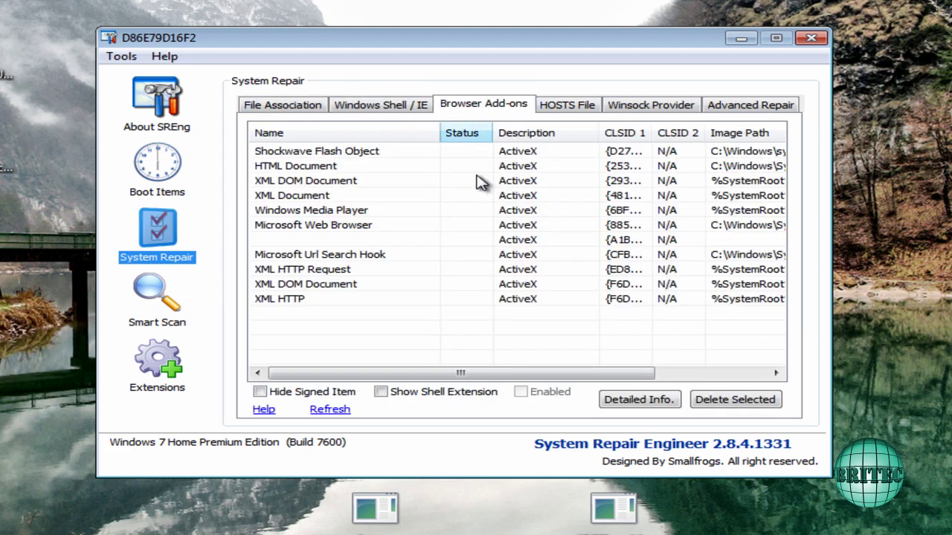
left_click(576, 109)
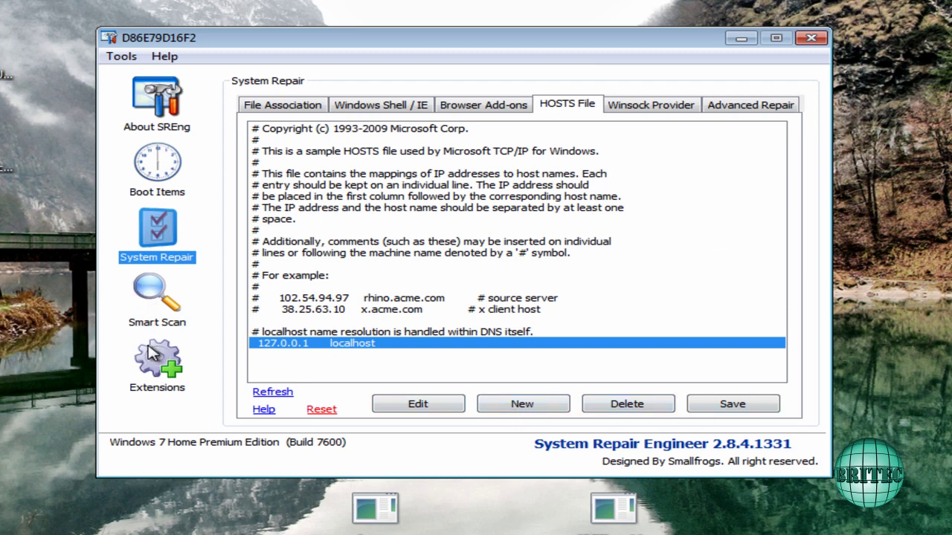
left_click(734, 108)
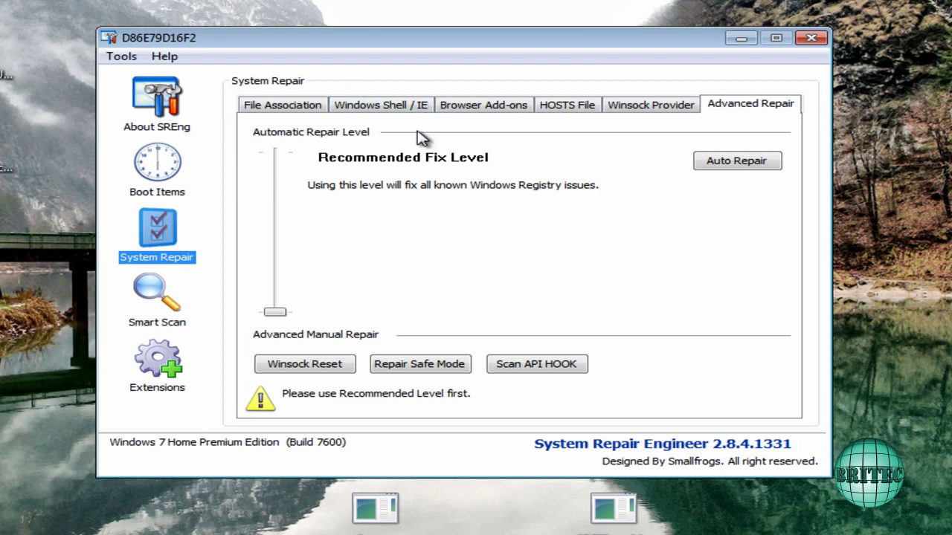
left_click(812, 39)
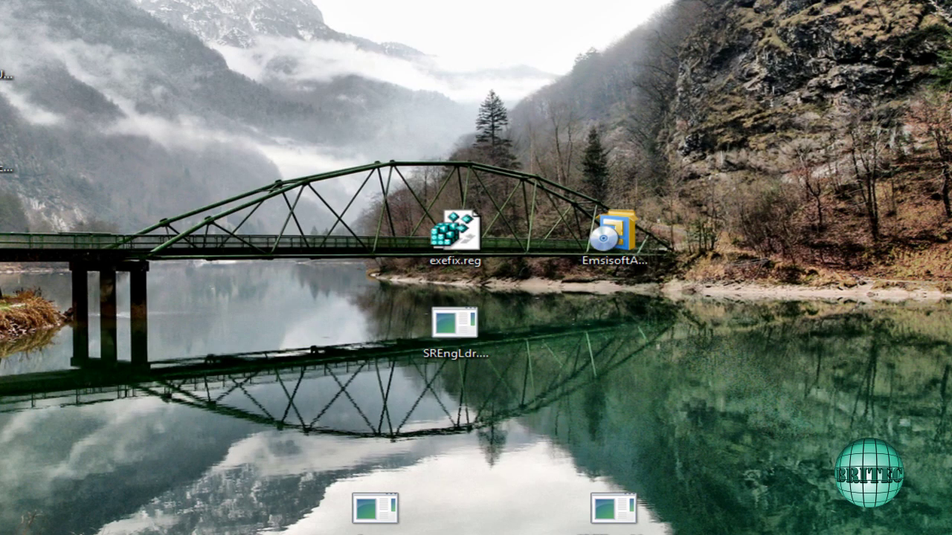